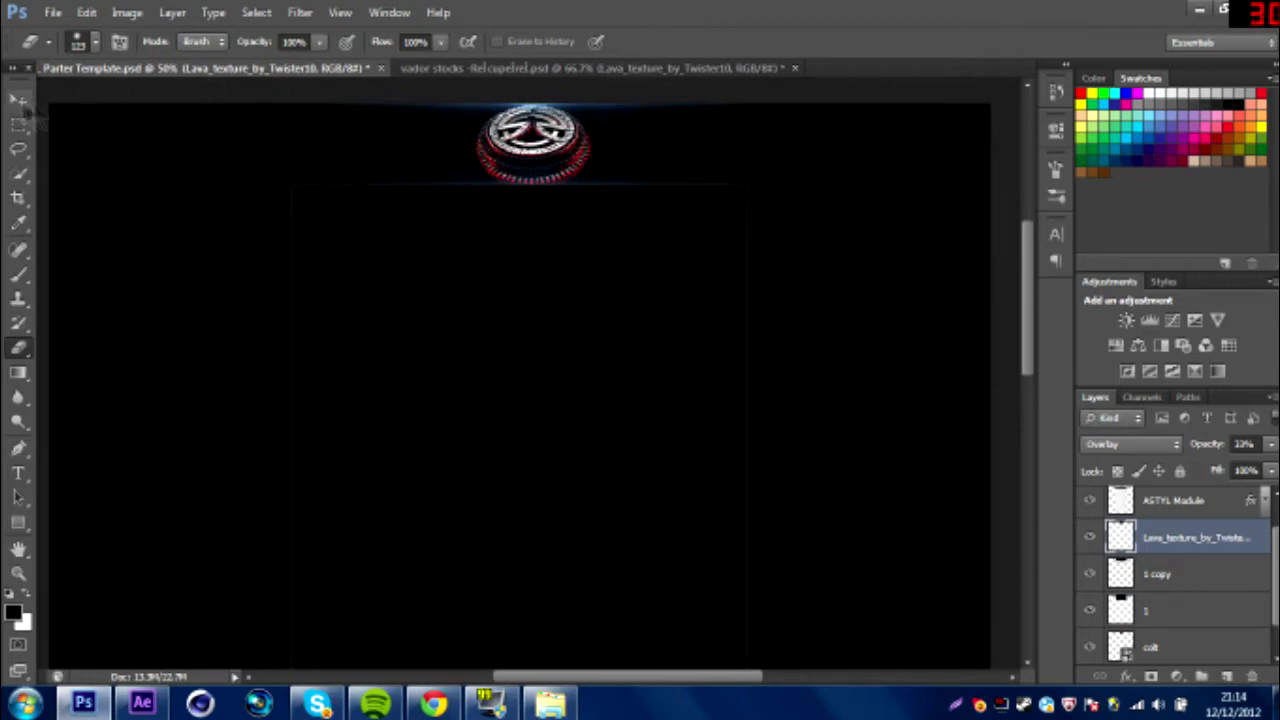
# Copy the Cracks texture layer from the vador stocks document into Parter Template over the banner logo
pyautogui.click(590, 69)
pyautogui.click(1090, 654)
pyautogui.moveTo(1275, 545); pyautogui.dragTo(1275, 526)
pyautogui.click(1126, 564)
pyautogui.moveTo(1090, 658); pyautogui.dragTo(1091, 613)
pyautogui.click(1090, 611)
pyautogui.click(1090, 637)
pyautogui.click(1089, 588)
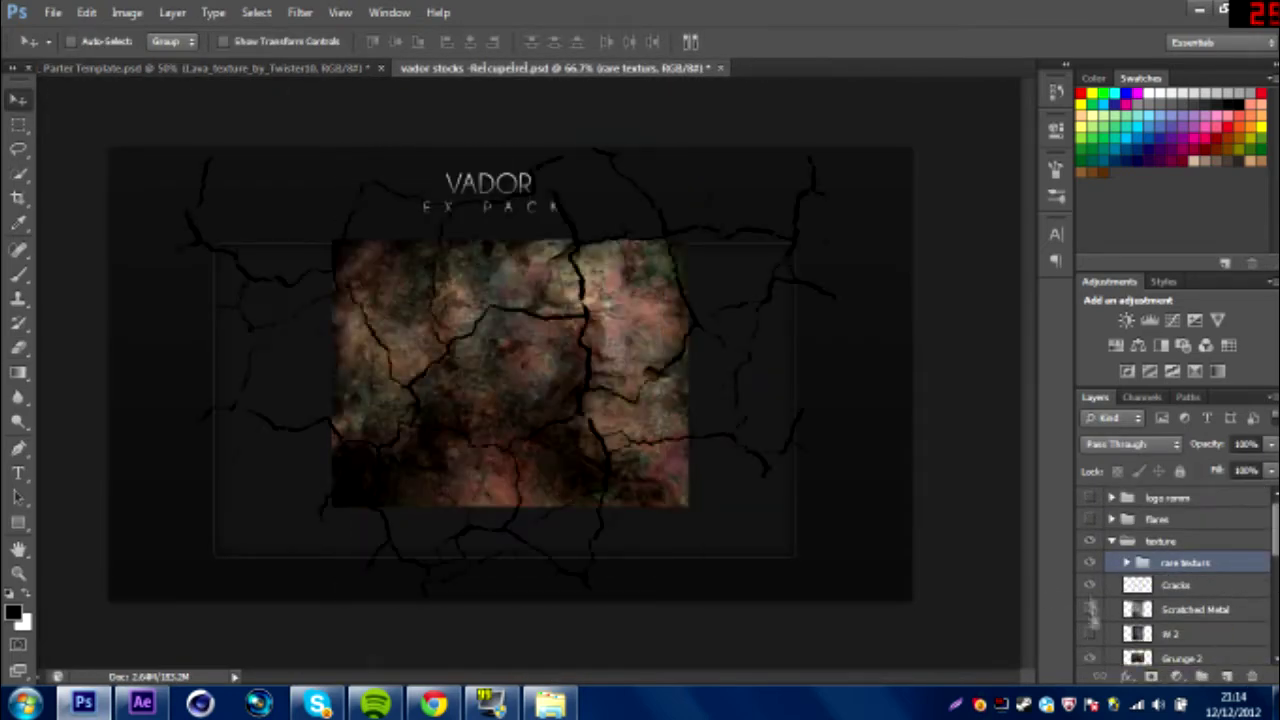
pyautogui.click(1090, 658)
pyautogui.click(1176, 586)
pyautogui.moveTo(416, 318)
pyautogui.mouseDown()
pyautogui.moveTo(349, 250)
pyautogui.moveTo(400, 300)
pyautogui.mouseUp()
pyautogui.moveTo(480, 141); pyautogui.dragTo(525, 151)
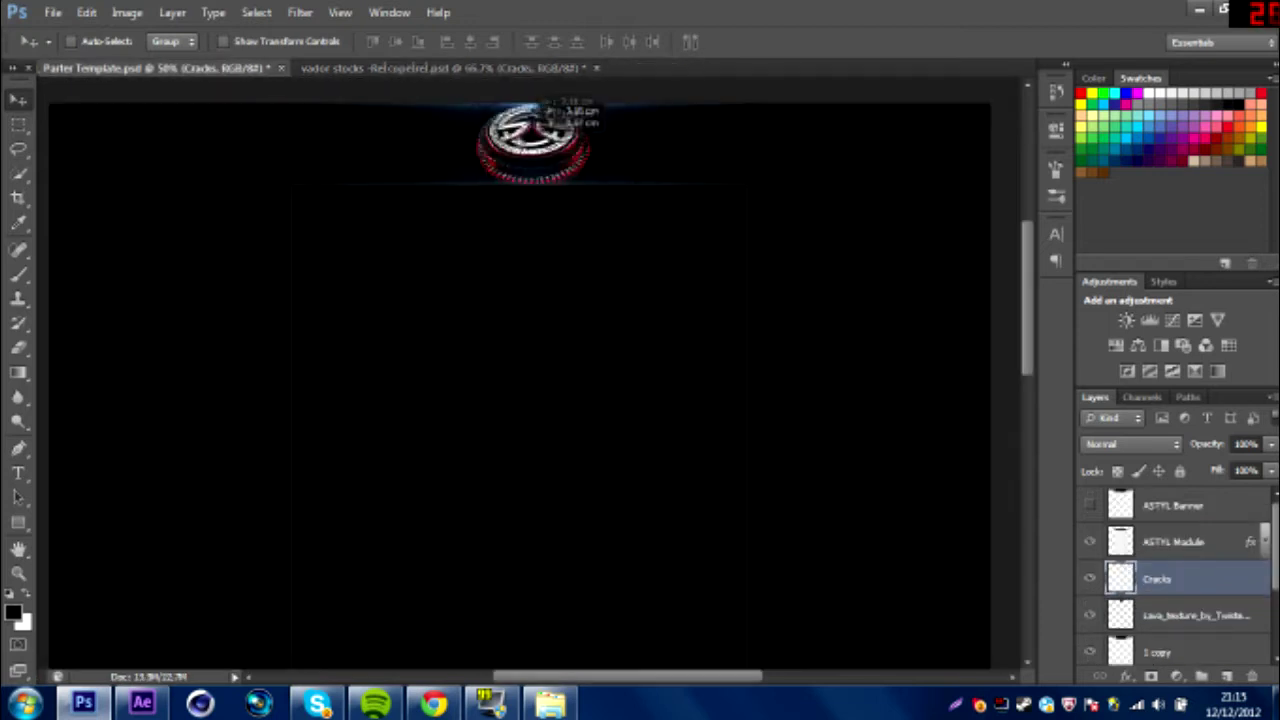
# Scale down the Cracks layer to fit the banner logo and erase the cracks around it
pyautogui.hotkey('ctrl', 't')
pyautogui.moveTo(789, 280); pyautogui.dragTo(503, 118)
pyautogui.press('Return')
pyautogui.moveTo(398, 109); pyautogui.dragTo(549, 211)
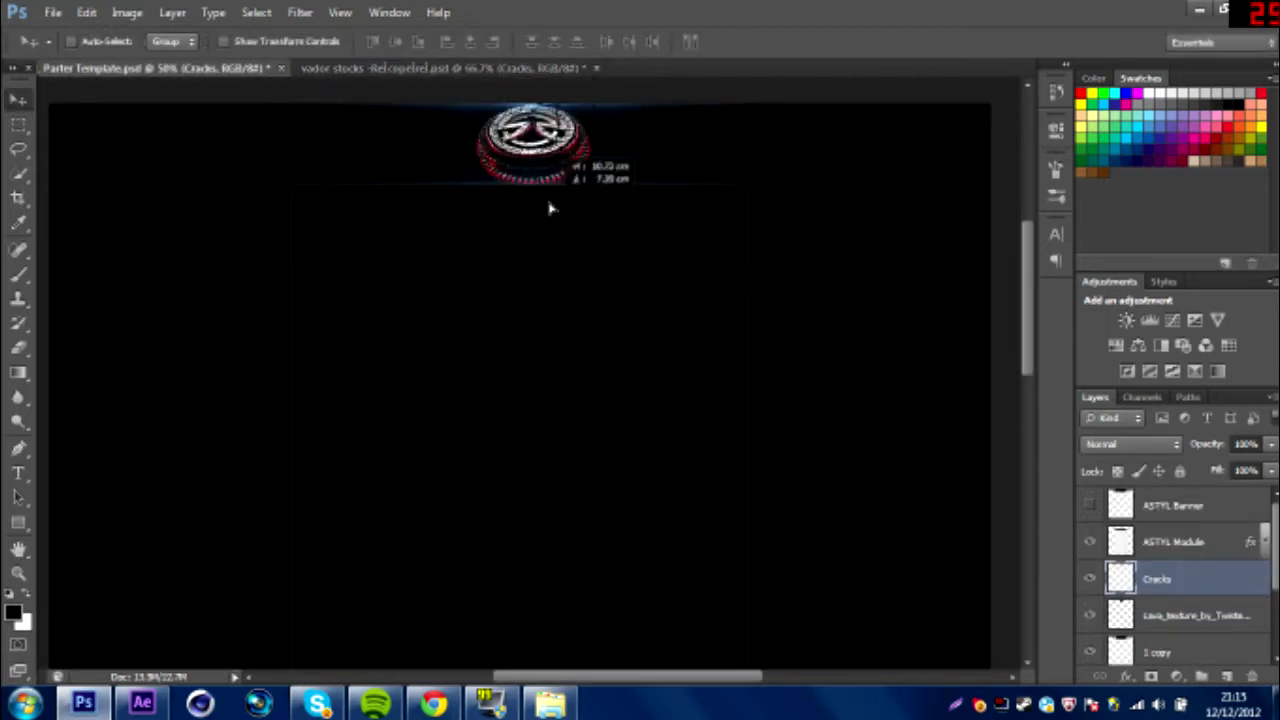
pyautogui.click(18, 346)
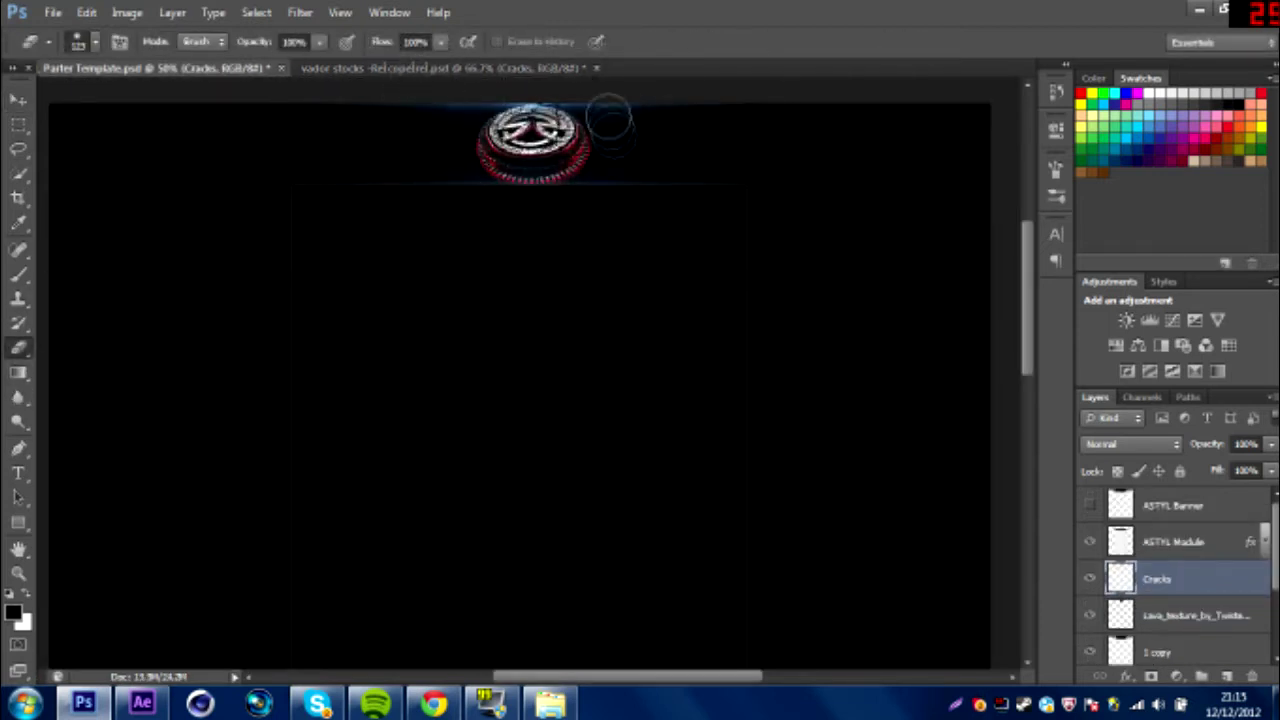
# Copy the W 2 texture layer from the vador stocks document onto the banner logo in Parter Template
pyautogui.click(336, 69)
pyautogui.press('v')
pyautogui.click(1089, 587)
pyautogui.click(1090, 633)
pyautogui.click(1148, 640)
pyautogui.moveTo(440, 405); pyautogui.dragTo(510, 125)
# Blend the W 2 layer in Screen mode at 39% opacity and erase its hard edges around the logo
pyautogui.click(1130, 443)
pyautogui.click(1114, 146)
pyautogui.moveTo(1232, 478); pyautogui.dragTo(1212, 478)
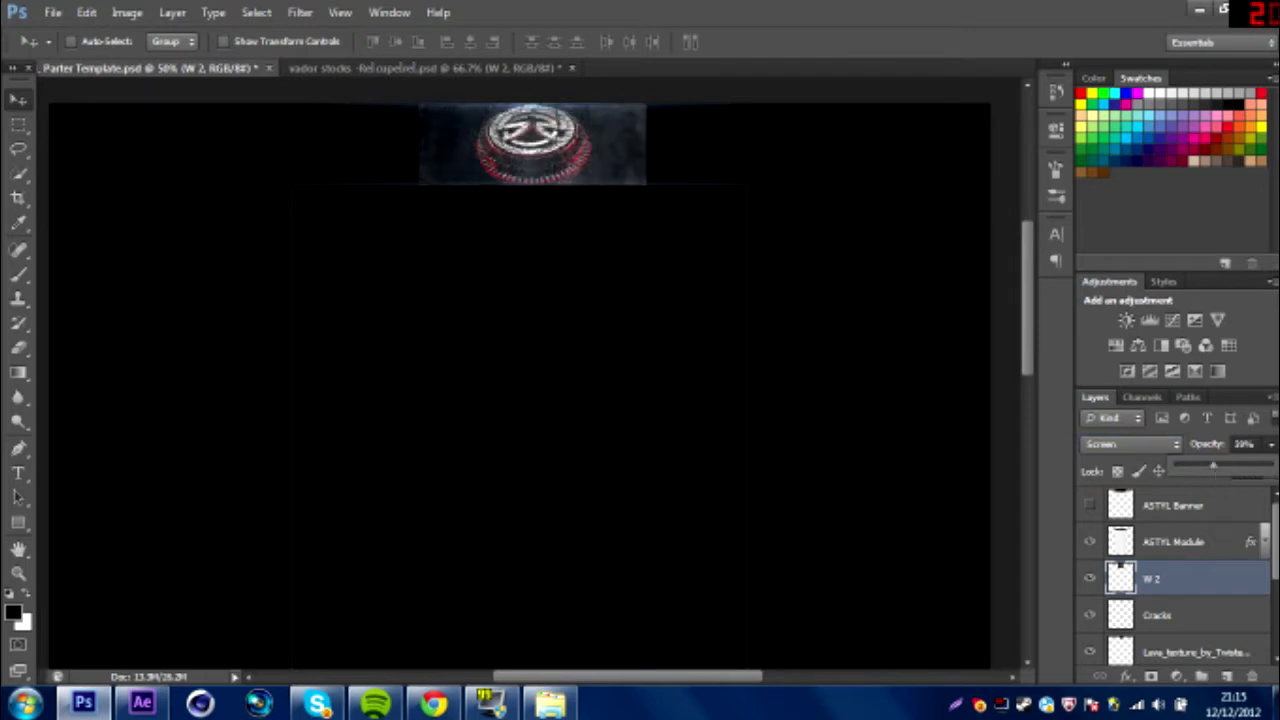
pyautogui.press('e')
pyautogui.moveTo(640, 165); pyautogui.dragTo(628, 135)
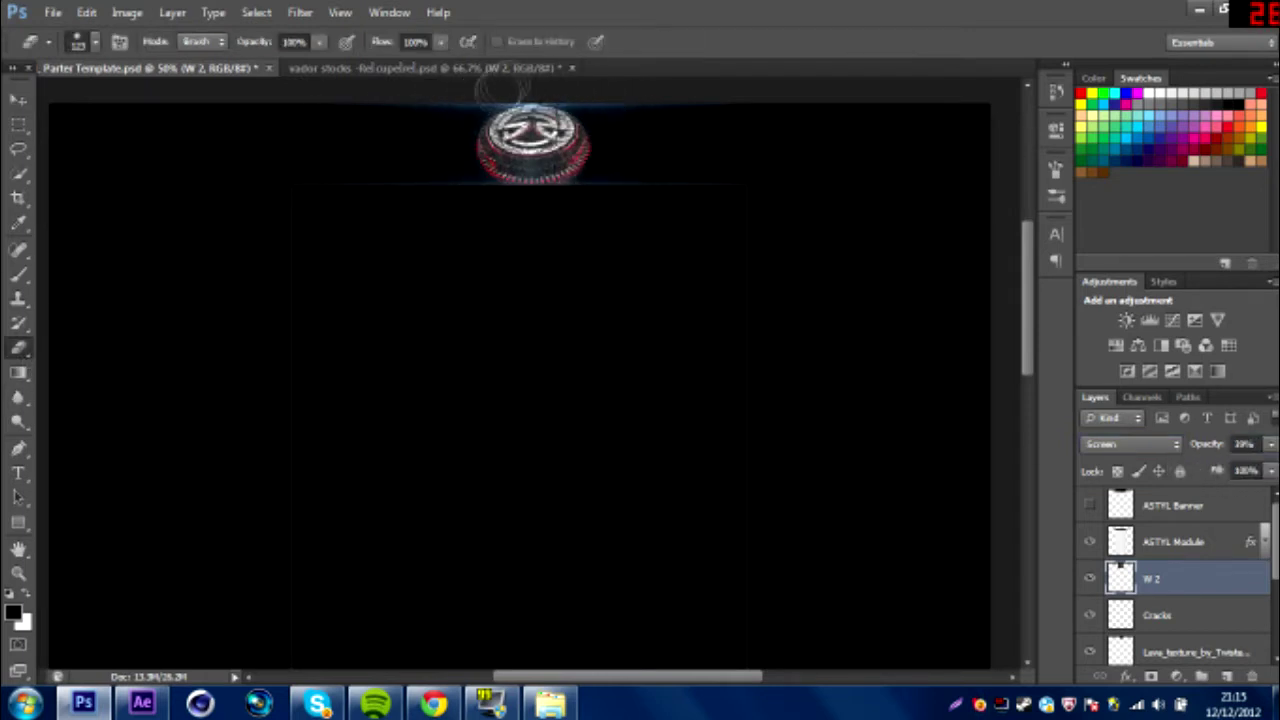
# Copy a Graph - Grunge layer from the stocks document's Grunge group onto the banner logo in Parter Template
pyautogui.press('v')
pyautogui.click(320, 68)
pyautogui.click(1160, 540)
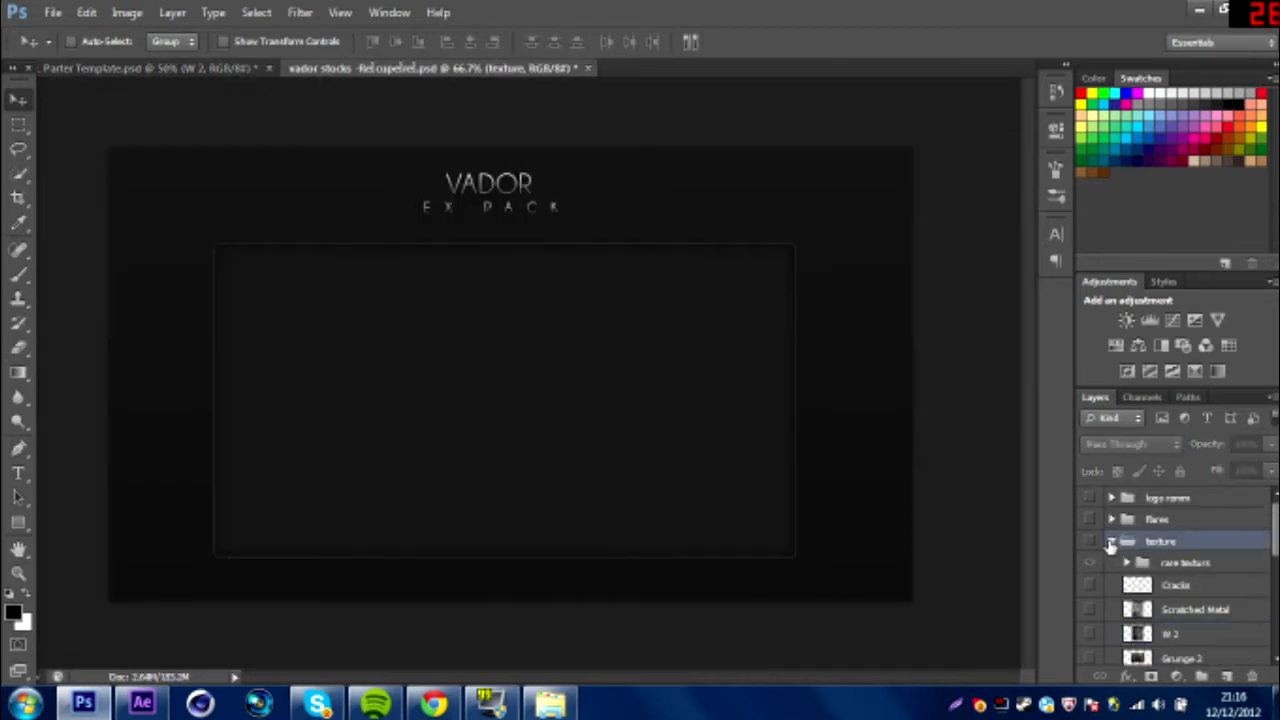
pyautogui.click(1089, 586)
pyautogui.click(1089, 610)
pyautogui.click(1089, 610)
pyautogui.click(1089, 586)
pyautogui.click(1089, 658)
pyautogui.click(1190, 657)
pyautogui.moveTo(488, 385); pyautogui.dragTo(573, 162)
# Lower the opacity of the Graph - Grunge layer and change its blend mode
pyautogui.click(1271, 444)
pyautogui.moveTo(1270, 461); pyautogui.dragTo(1226, 461)
pyautogui.click(1140, 444)
pyautogui.click(1125, 158)
pyautogui.click(1130, 444)
pyautogui.click(1120, 294)
# Hide the stocks document's Grunge group and copy the 001_800x600 layer from the effect group onto the banner logo
pyautogui.click(510, 68)
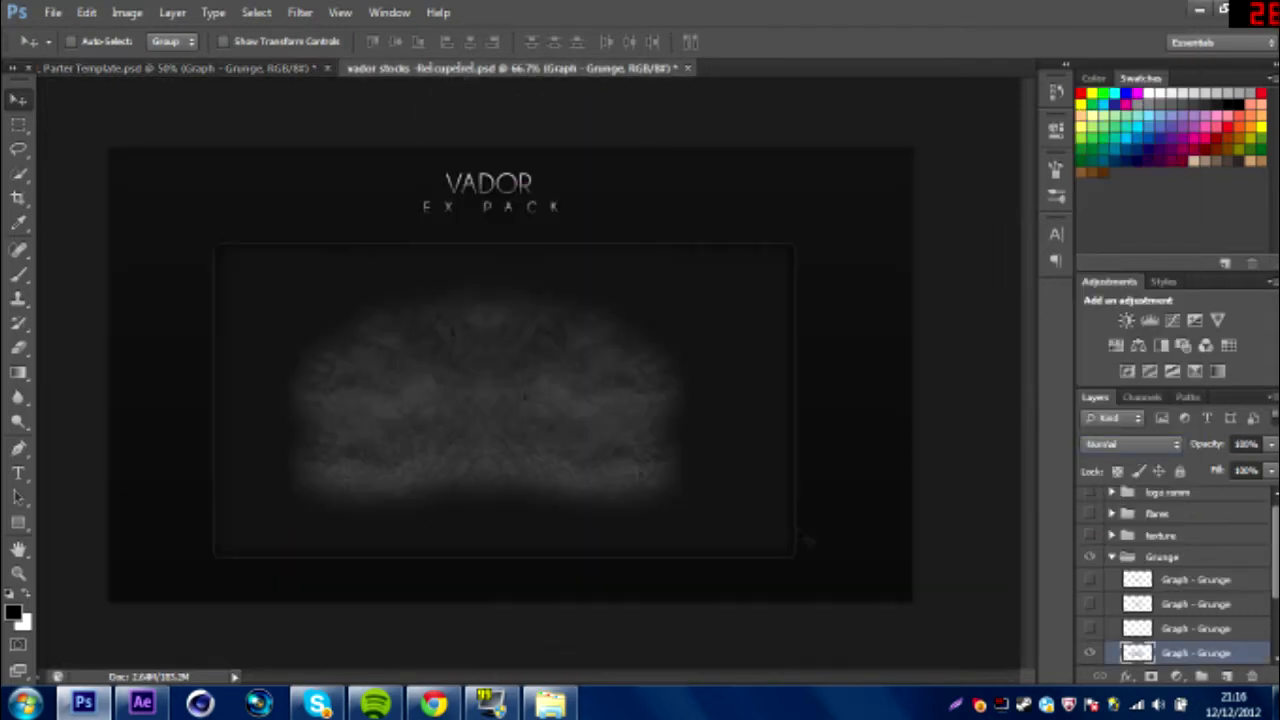
pyautogui.click(1090, 557)
pyautogui.click(1110, 558)
pyautogui.click(1090, 562)
pyautogui.click(1111, 586)
pyautogui.click(1089, 608)
pyautogui.click(1090, 656)
pyautogui.click(1090, 656)
pyautogui.click(1188, 608)
pyautogui.moveTo(534, 420); pyautogui.dragTo(577, 206)
# Set the 001_800x600 layer to Screen and stretch it wider on both sides of the logo
pyautogui.click(1130, 443)
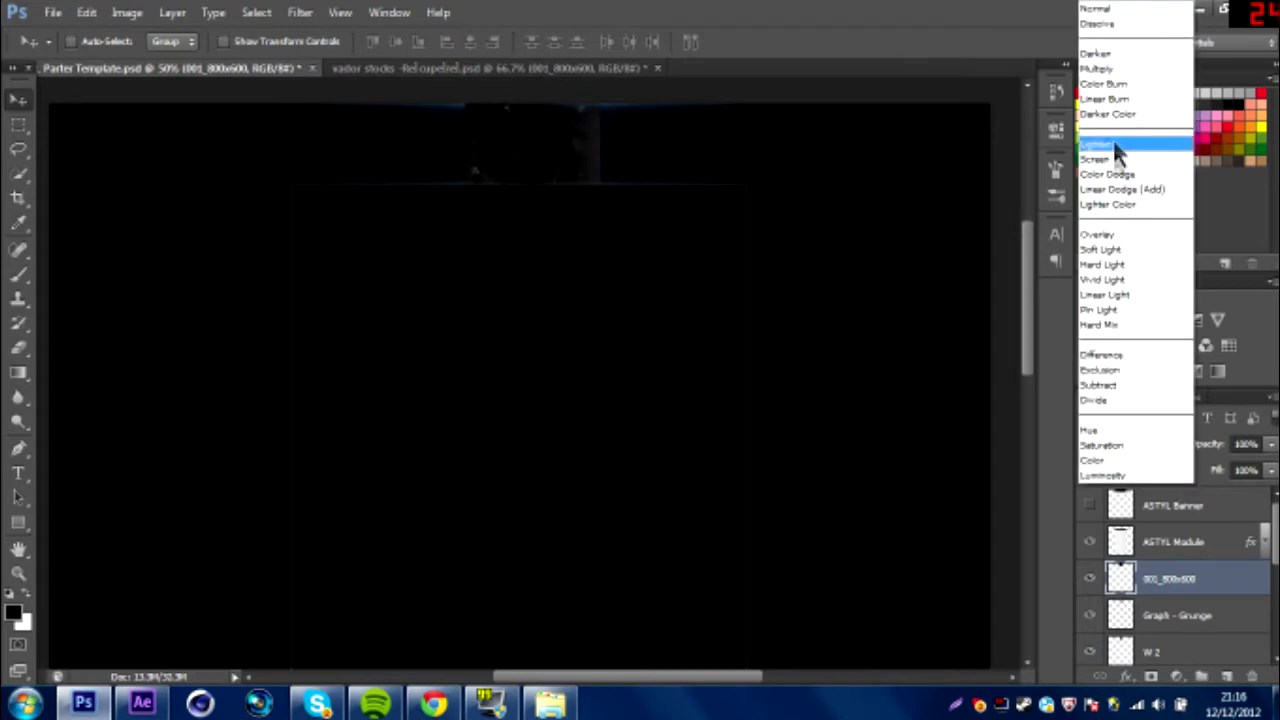
pyautogui.click(1112, 155)
pyautogui.hotkey('ctrl', 't')
pyautogui.moveTo(591, 145); pyautogui.dragTo(622, 145)
pyautogui.moveTo(457, 145); pyautogui.dragTo(443, 145)
pyautogui.press('Return')
# Set the 001_800x600 layer's opacity to 58% and erase its edges beside the logo
pyautogui.click(1271, 444)
pyautogui.moveTo(1250, 467); pyautogui.dragTo(1237, 467)
pyautogui.press('e')
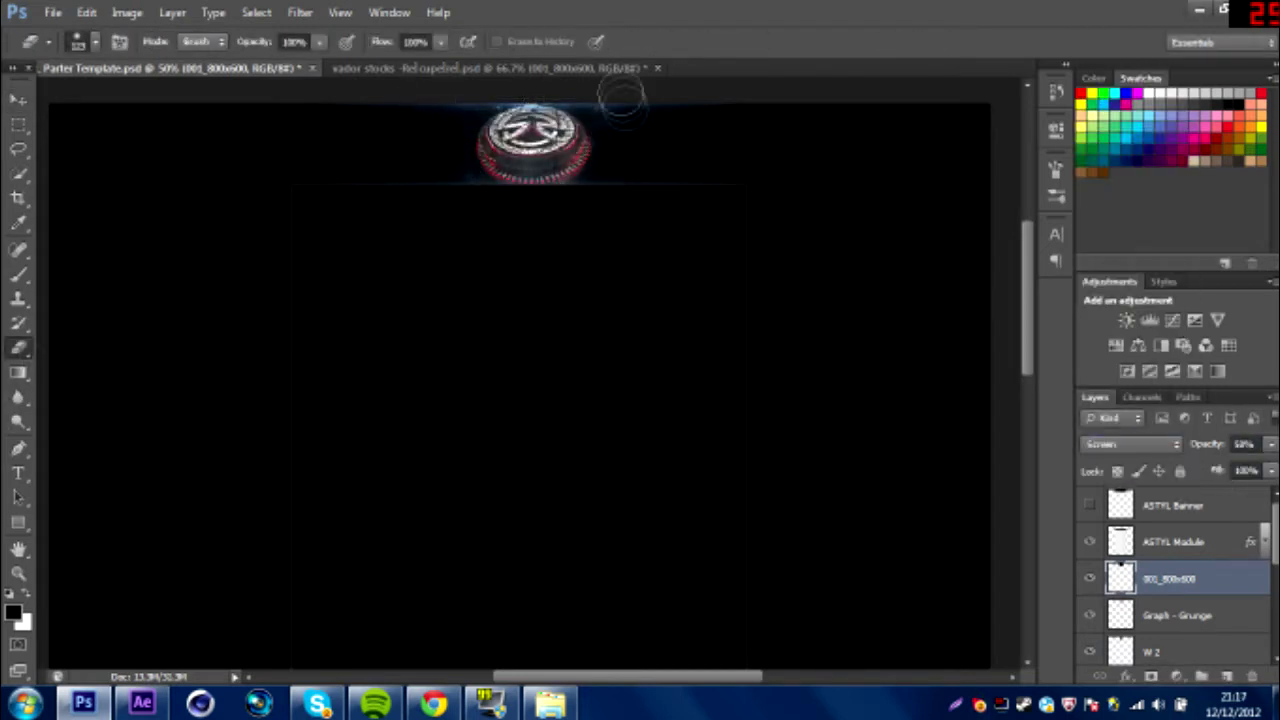
pyautogui.click(18, 100)
pyautogui.click(318, 703)
pyautogui.click(318, 703)
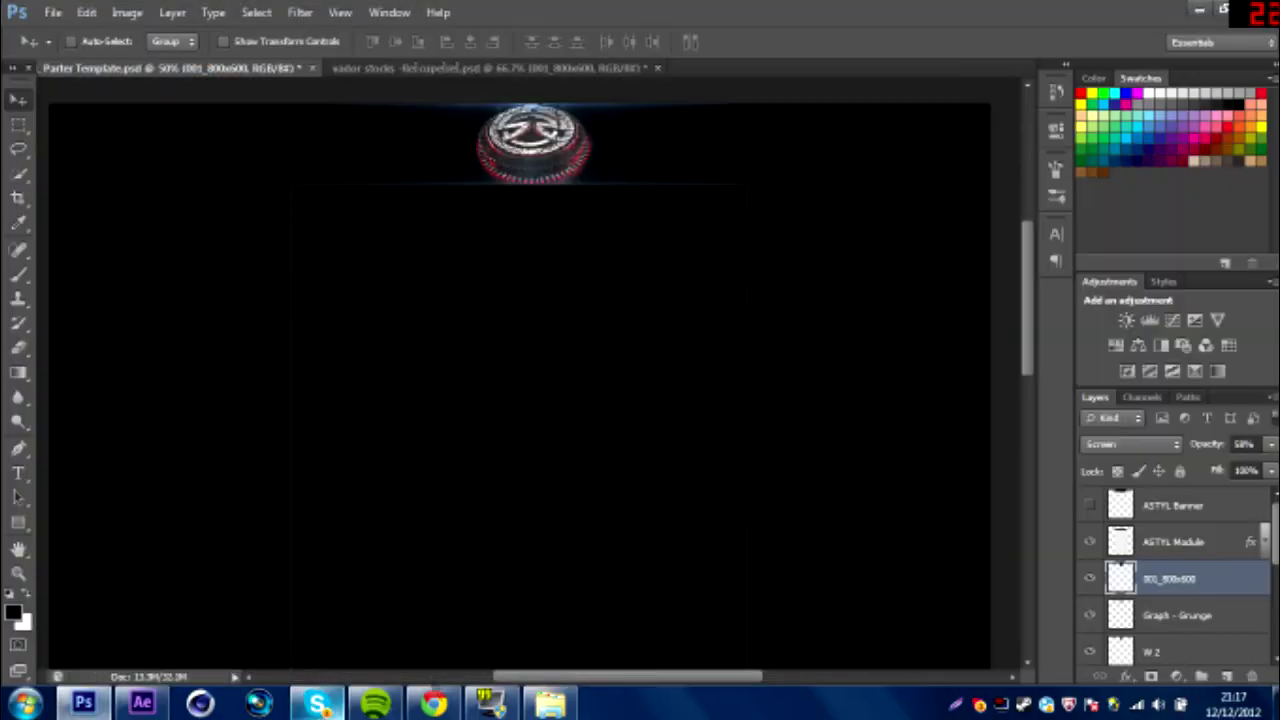
# Preview the layers of the stocks document's effect group and copy layer 3 onto the banner logo in Parter Template
pyautogui.click(490, 68)
pyautogui.click(1090, 607)
pyautogui.click(1089, 632)
pyautogui.click(1089, 632)
pyautogui.click(1090, 656)
pyautogui.moveTo(1275, 534); pyautogui.dragTo(1275, 586)
pyautogui.click(1090, 516)
pyautogui.click(1090, 540)
pyautogui.click(1090, 541)
pyautogui.click(1090, 564)
pyautogui.click(1090, 564)
pyautogui.click(1135, 566)
pyautogui.moveTo(580, 335); pyautogui.dragTo(498, 190)
pyautogui.moveTo(498, 190); pyautogui.dragTo(520, 145)
# Set layer 3 to Screen and erase its outer edges around the logo
pyautogui.click(1130, 444)
pyautogui.click(1146, 159)
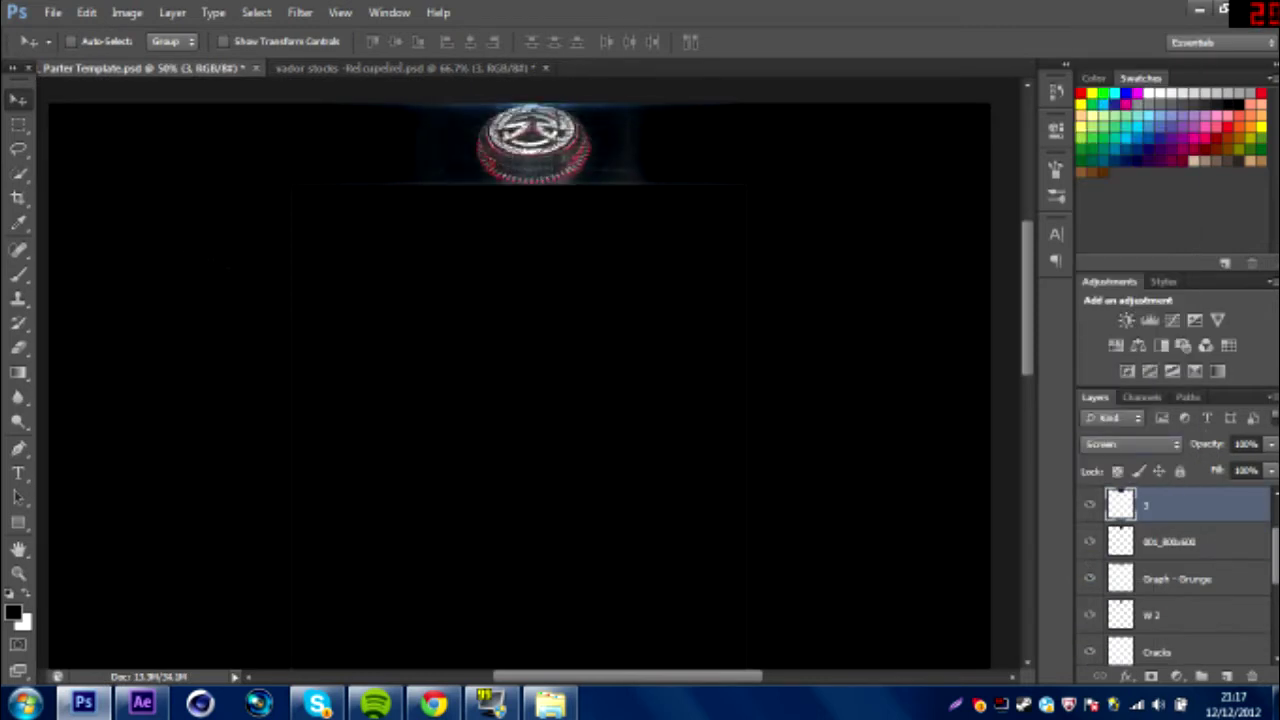
pyautogui.press('e')
# Copy effect layer 4 from the stocks document onto the banner logo in Parter Template
pyautogui.click(405, 67)
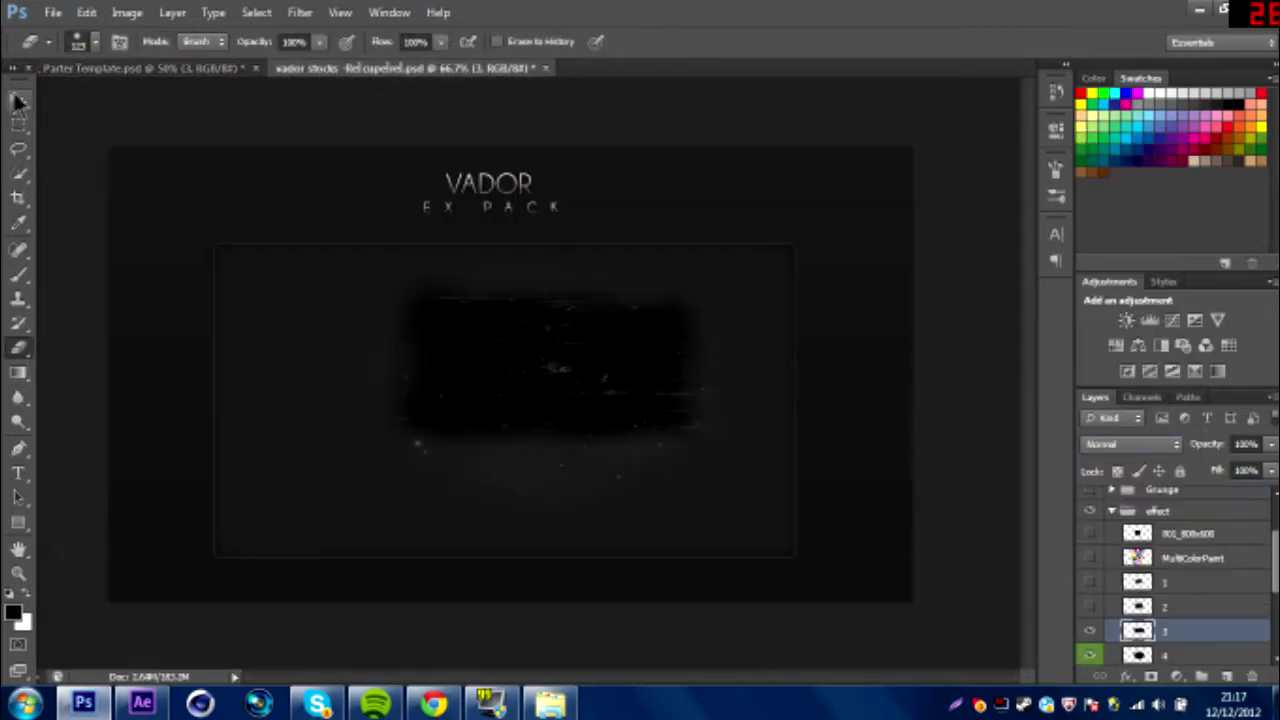
pyautogui.press('v')
pyautogui.moveTo(540, 360); pyautogui.dragTo(620, 185)
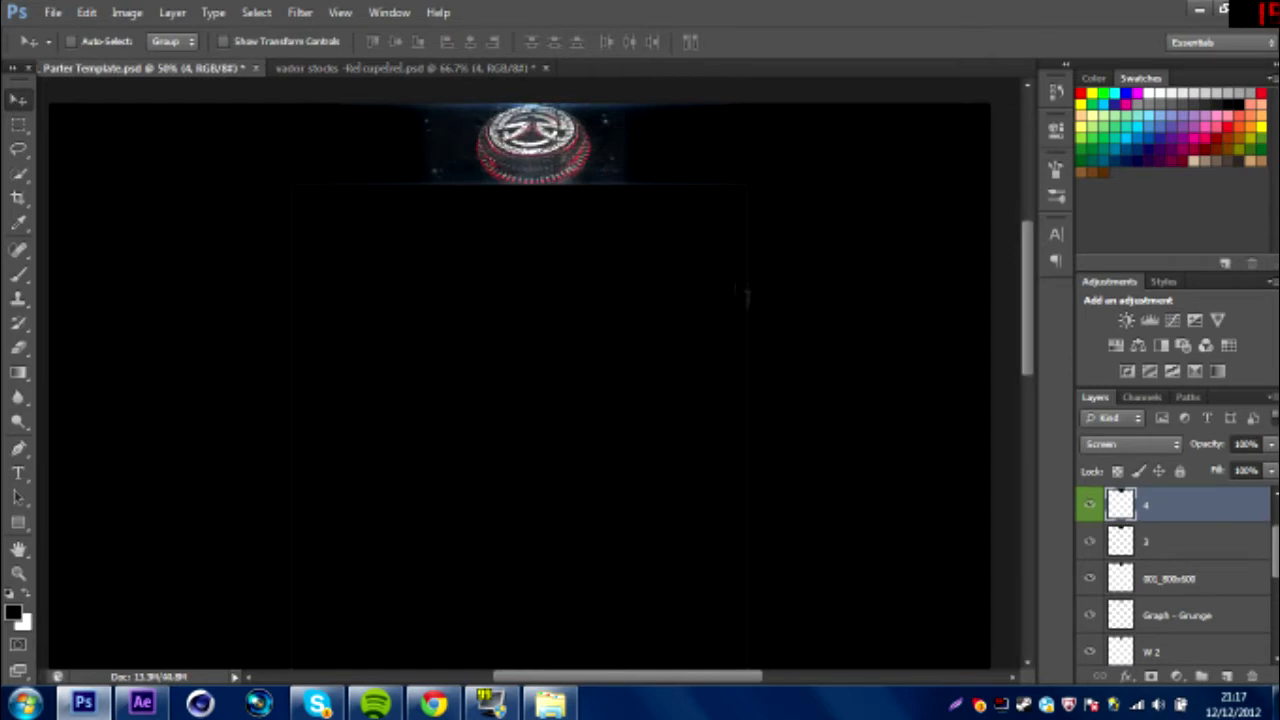
# Copy the smoke2 layer from the stocks document onto the banner, then duplicate it across the other side of the logo
pyautogui.click(405, 68)
pyautogui.click(1090, 652)
pyautogui.scroll(-3, 1090, 640)
pyautogui.click(1090, 550)
pyautogui.click(1180, 549)
pyautogui.moveTo(638, 338); pyautogui.dragTo(491, 194)
pyautogui.hotkey('ctrl', 'j')
pyautogui.moveTo(525, 97); pyautogui.dragTo(600, 148)
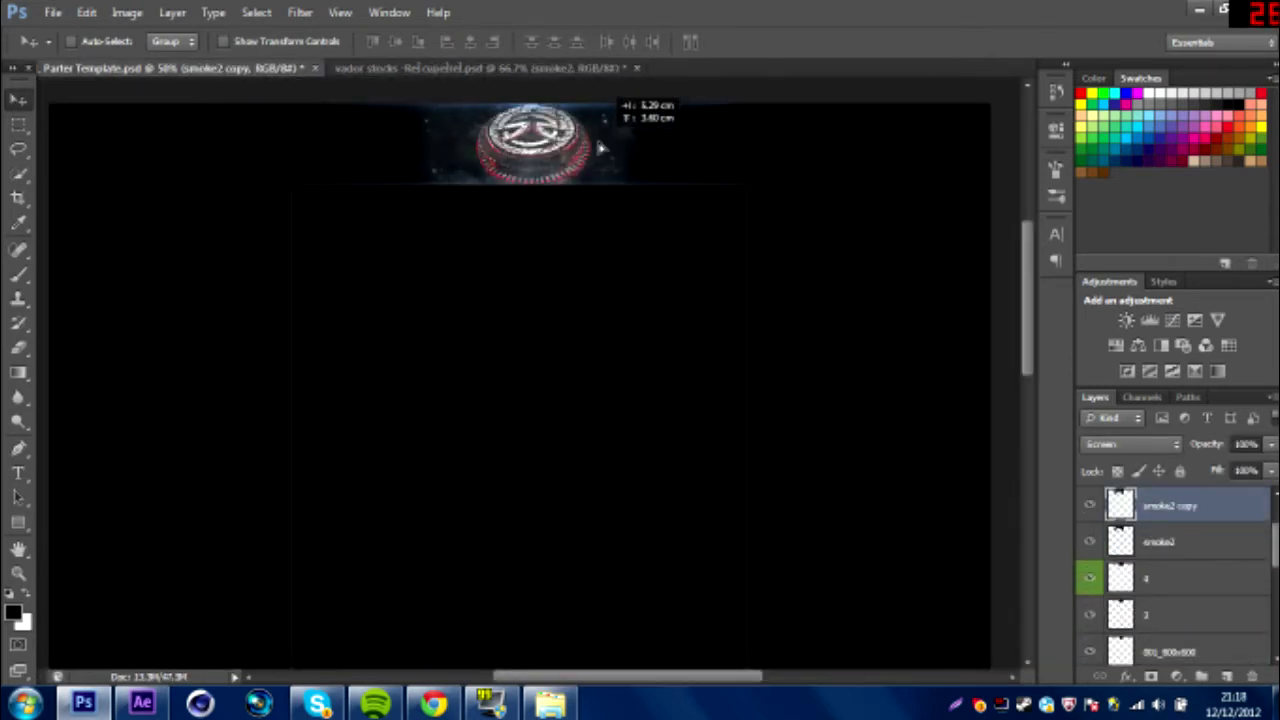
# Copy the brouillard layer from the stocks document onto the banner logo in Parter Template
pyautogui.click(405, 67)
pyautogui.click(1088, 607)
pyautogui.click(1088, 607)
pyautogui.click(1090, 563)
pyautogui.click(1182, 559)
pyautogui.moveTo(551, 303); pyautogui.dragTo(452, 124)
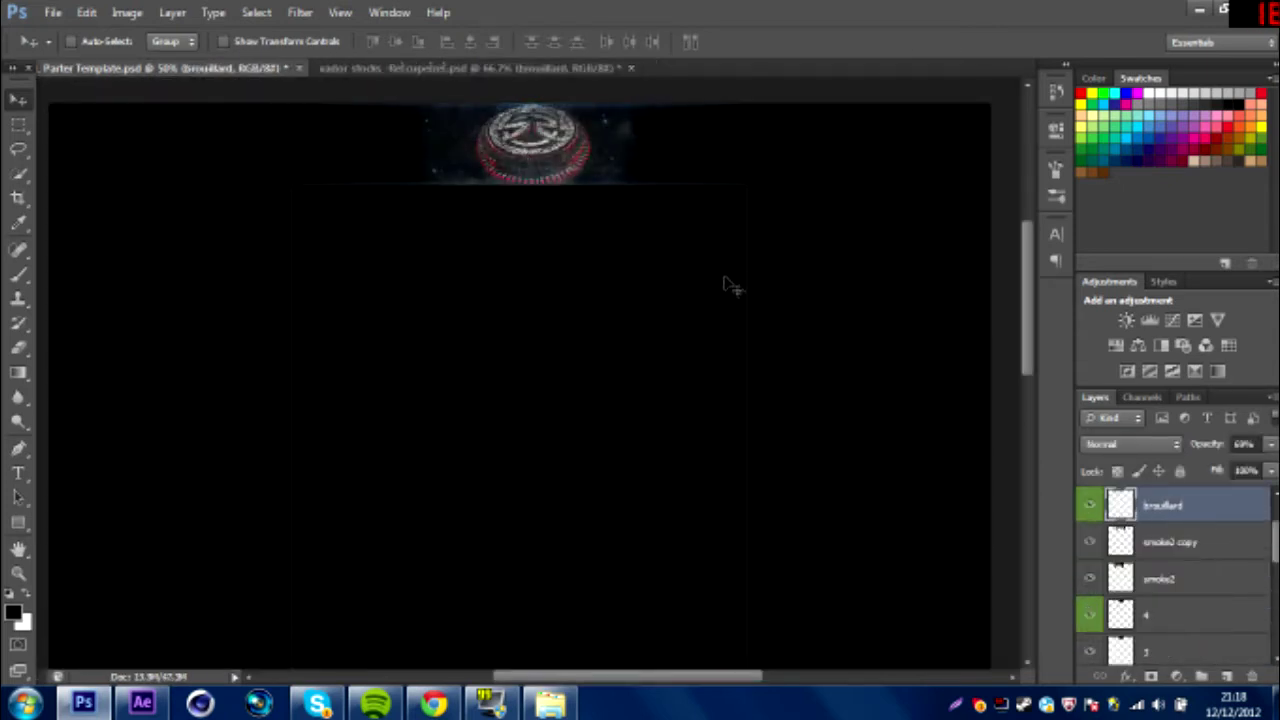
# Duplicate the colt logo layer near the bottom of the layer stack
pyautogui.scroll(-5, 1183, 578)
pyautogui.click(1183, 578)
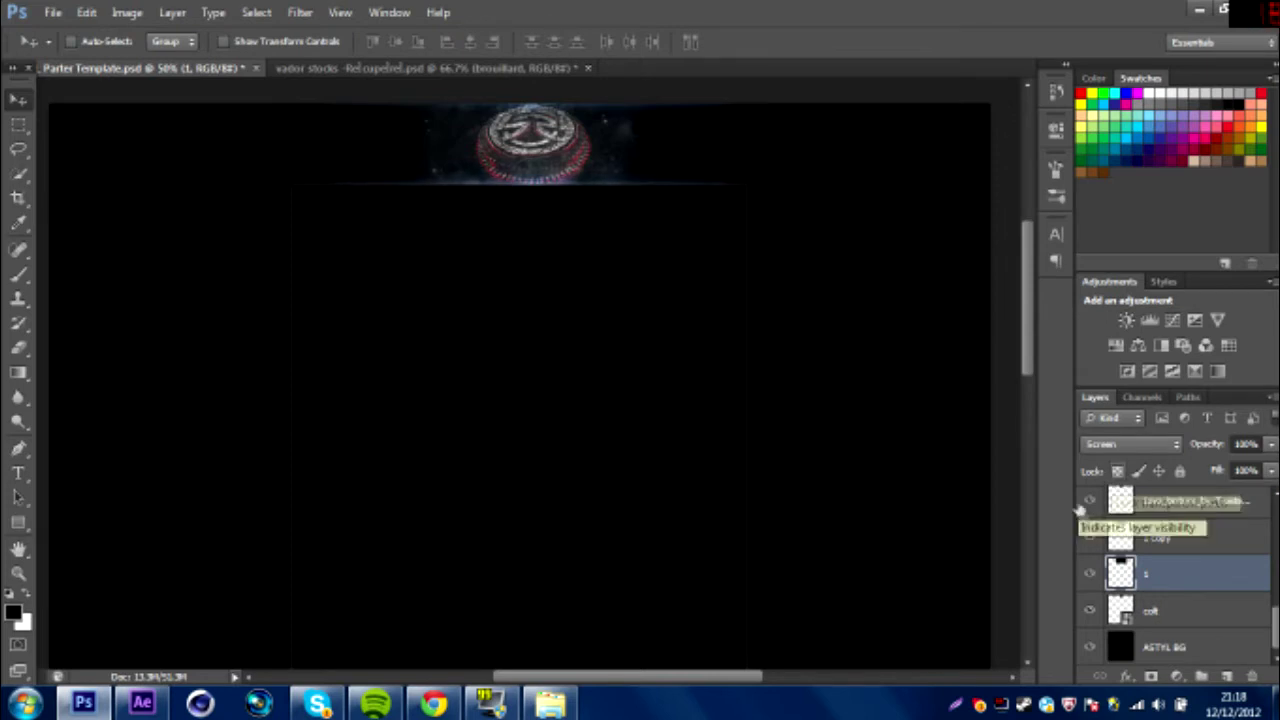
pyautogui.scroll(5, 1150, 570)
pyautogui.scroll(-5, 1170, 590)
pyautogui.click(1187, 612)
pyautogui.hotkey('ctrl', 'j')
# Enlarge the colt copy layer to 38.47% width and 34.44% height and nudge it down behind the logo
pyautogui.hotkey('ctrl', 't')
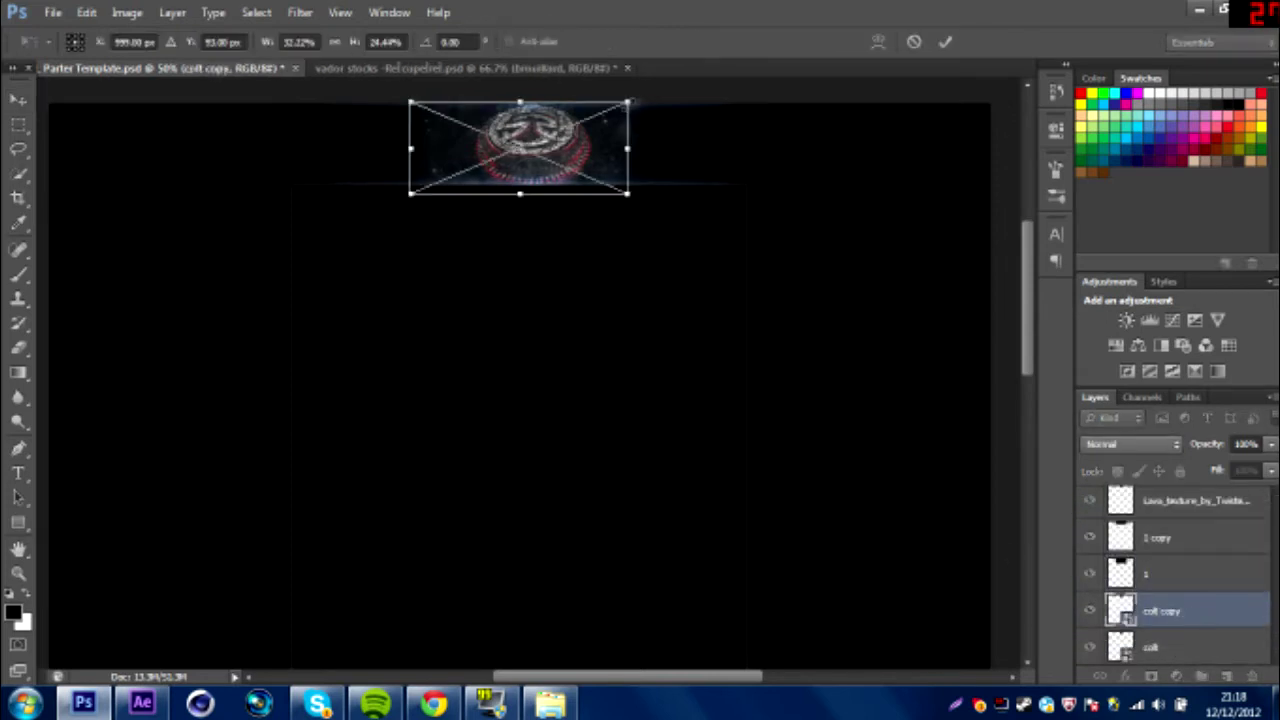
pyautogui.moveTo(408, 194); pyautogui.dragTo(385, 215)
pyautogui.press('Down')
pyautogui.press('Down')
pyautogui.press('Down')
pyautogui.press('Down')
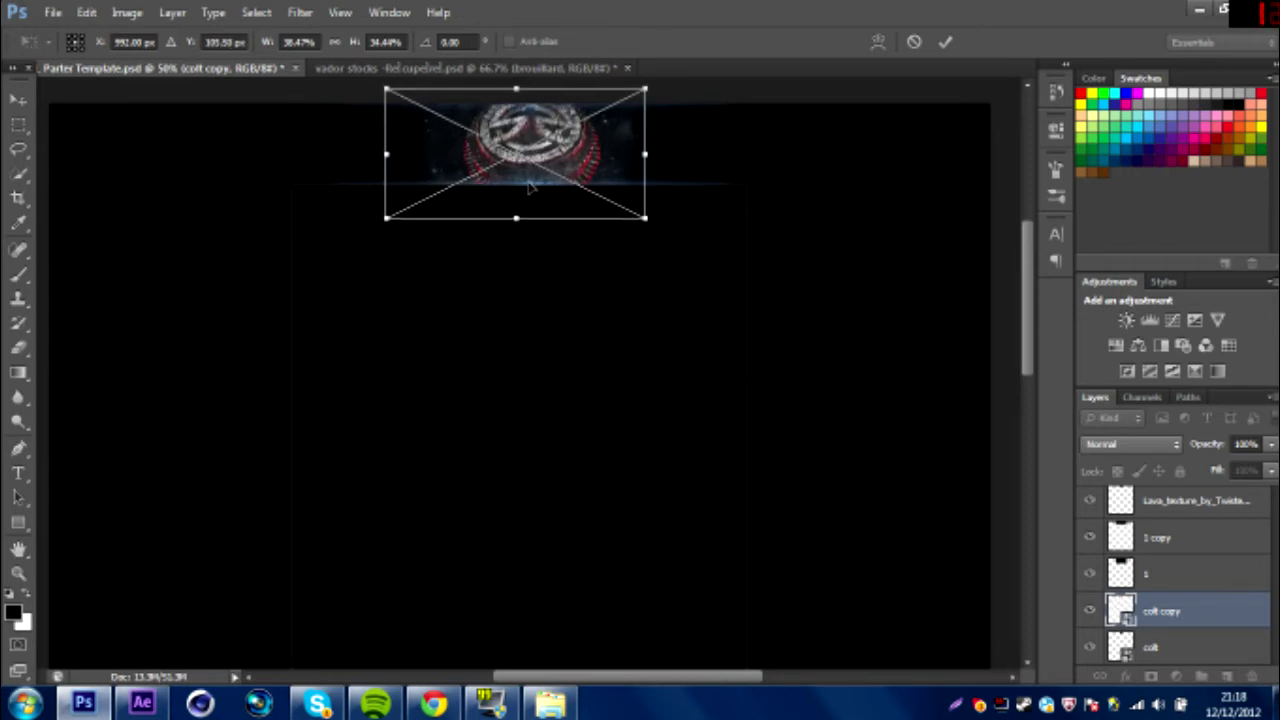
pyautogui.press('Return')
# Place the colt layer above colt copy and blend the copy in Screen mode at about 57% opacity
pyautogui.moveTo(1190, 647); pyautogui.dragTo(1177, 621)
pyautogui.click(1175, 647)
pyautogui.click(1140, 444)
pyautogui.click(1115, 157)
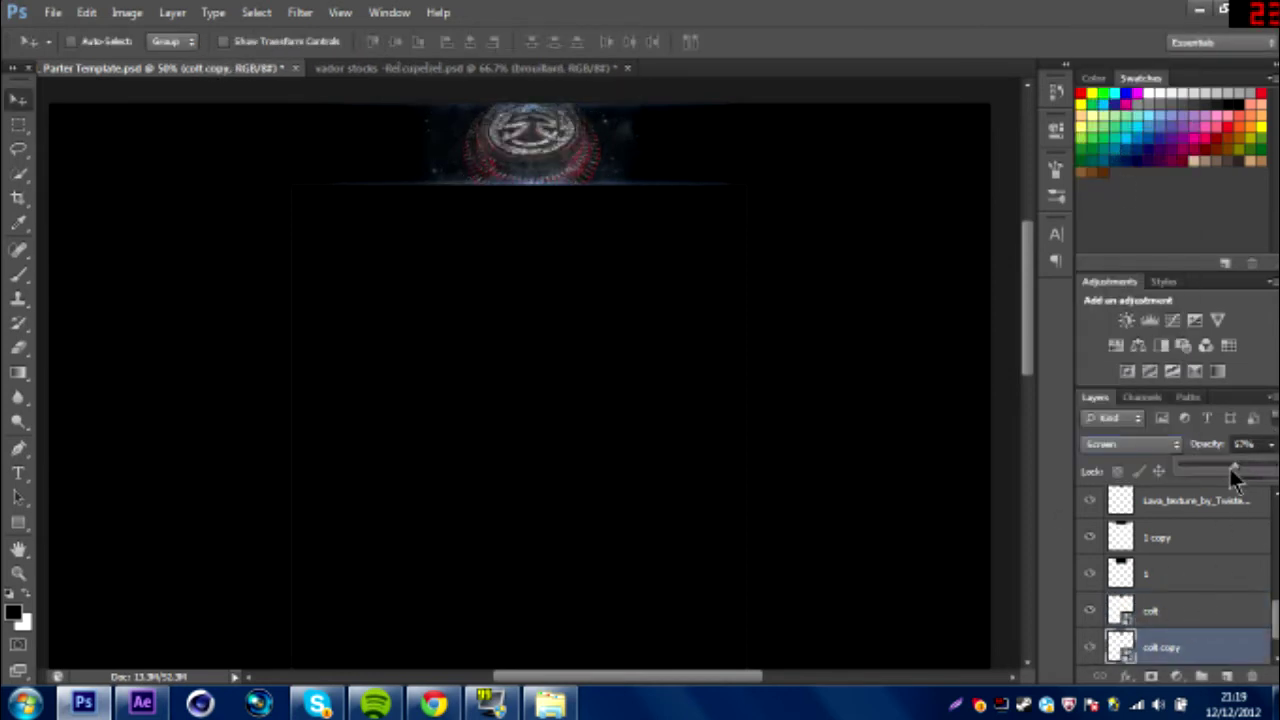
pyautogui.click(1150, 611)
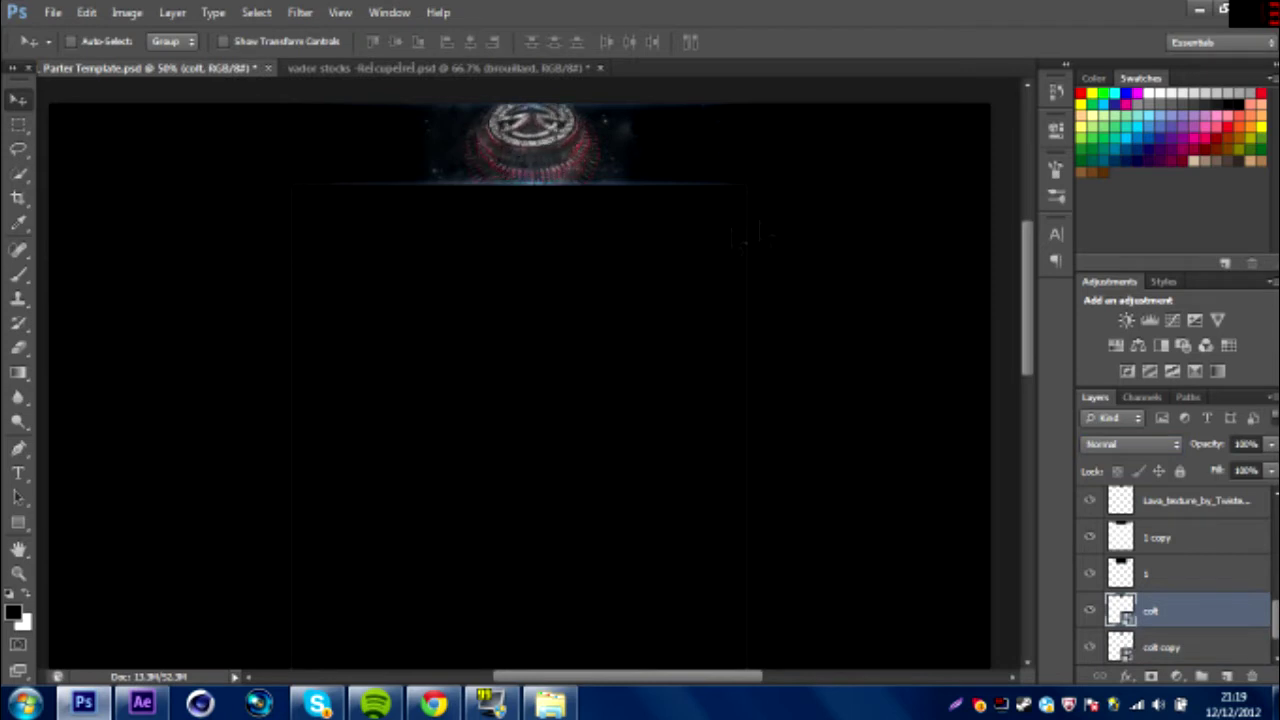
# Close the stocks document's effect group, then show the space group and expand its dust particles subgroup
pyautogui.click(440, 68)
pyautogui.click(1090, 612)
pyautogui.click(1090, 612)
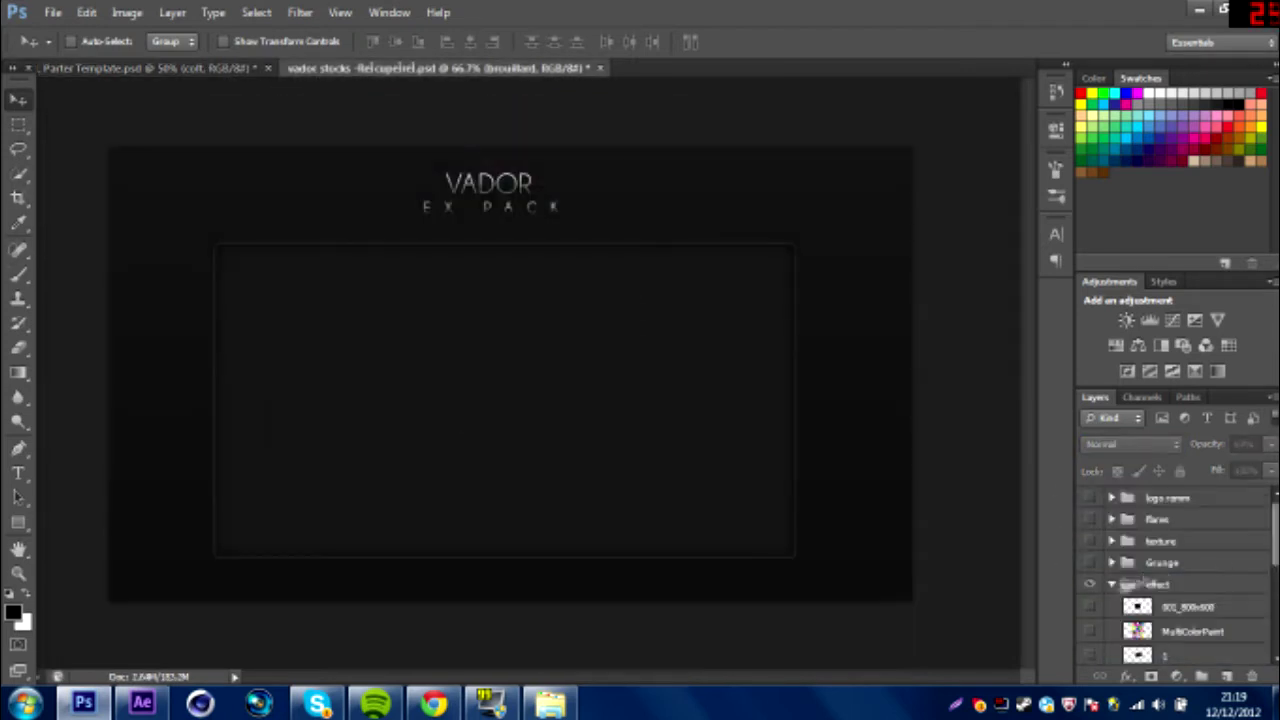
pyautogui.click(1111, 583)
pyautogui.click(1090, 605)
pyautogui.click(1112, 605)
pyautogui.scroll(-3, 1150, 605)
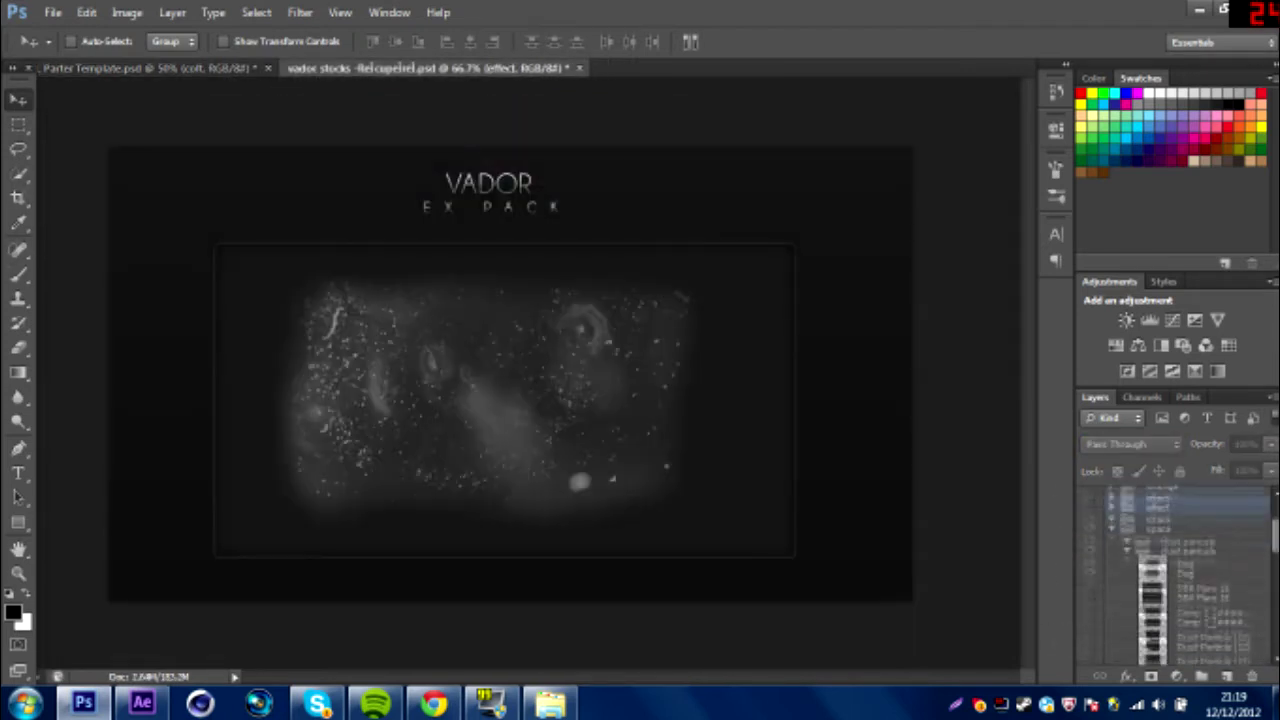
pyautogui.scroll(-1, 1110, 575)
# Preview the dust particle layers and copy SBA Flare 16 onto the banner logo, placing it above the brouillard layer
pyautogui.click(1090, 541)
pyautogui.click(1090, 566)
pyautogui.click(1090, 566)
pyautogui.click(1090, 614)
pyautogui.click(1090, 614)
pyautogui.click(1090, 565)
pyautogui.click(1203, 566)
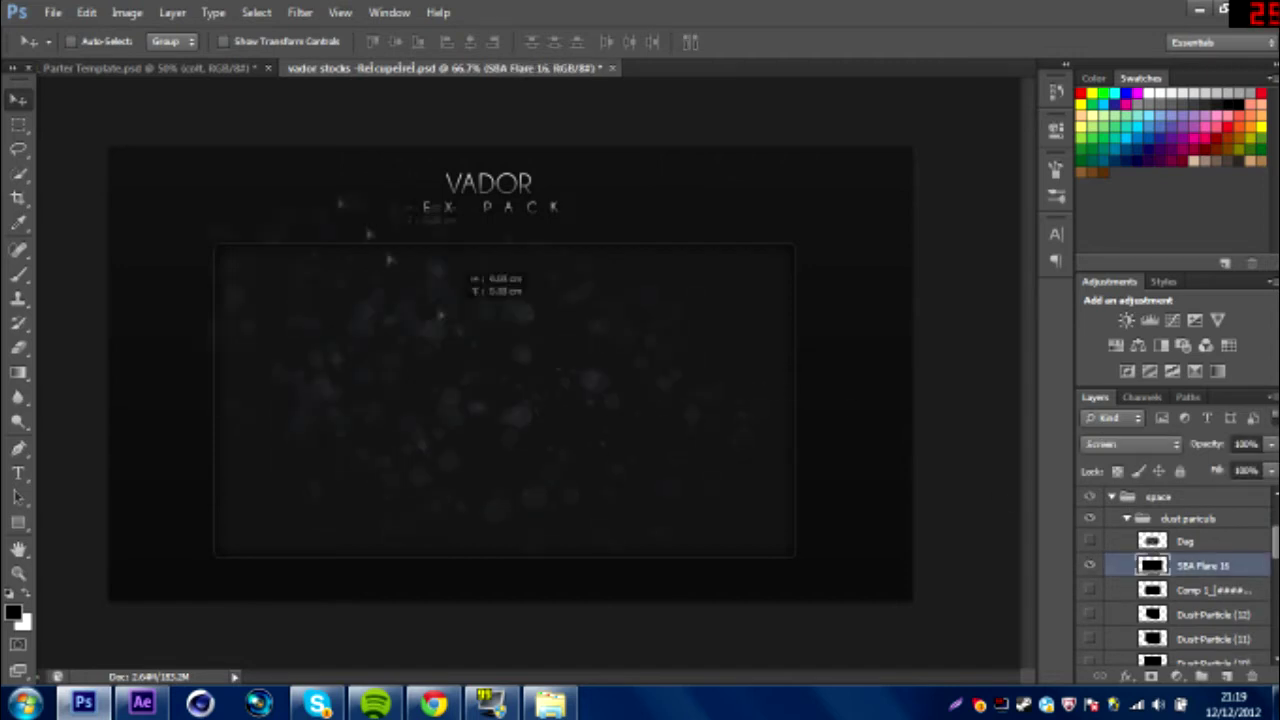
pyautogui.moveTo(497, 366); pyautogui.dragTo(508, 157)
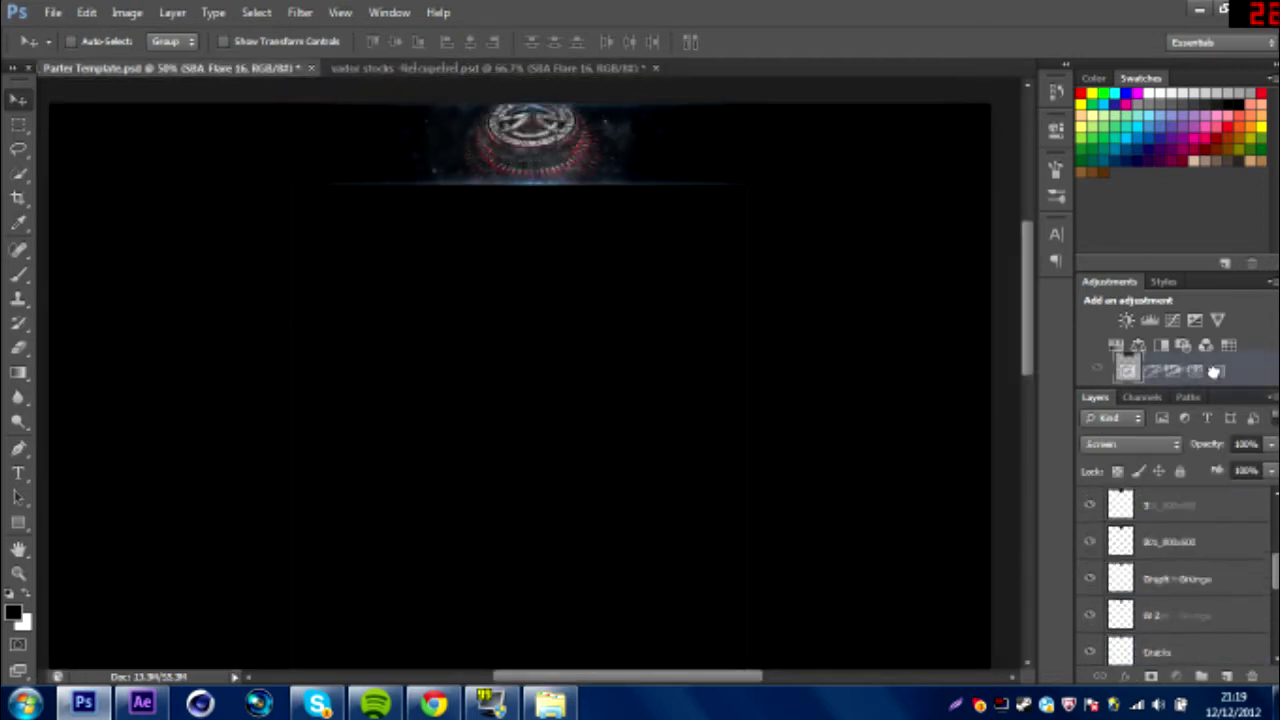
# Set the SBA Flare 16 layer's opacity to 63% and erase its excess around the logo
pyautogui.click(1271, 444)
pyautogui.moveTo(1262, 470); pyautogui.dragTo(1240, 476)
pyautogui.press('e')
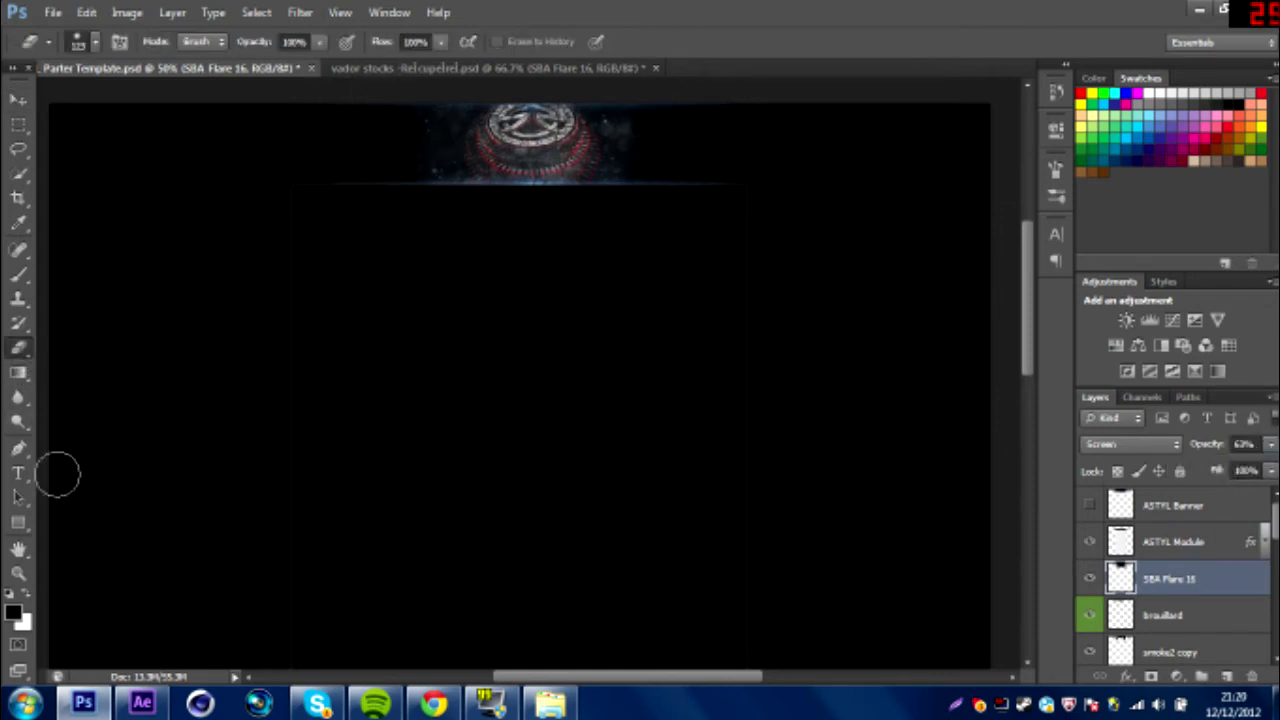
# Copy Dust-Particle (12) from the stocks document onto the banner logo and erase its outer edges
pyautogui.click(482, 70)
pyautogui.press('v')
pyautogui.scroll(-1, 1140, 600)
pyautogui.click(1090, 579)
pyautogui.click(1090, 556)
pyautogui.click(1090, 556)
pyautogui.click(1089, 628)
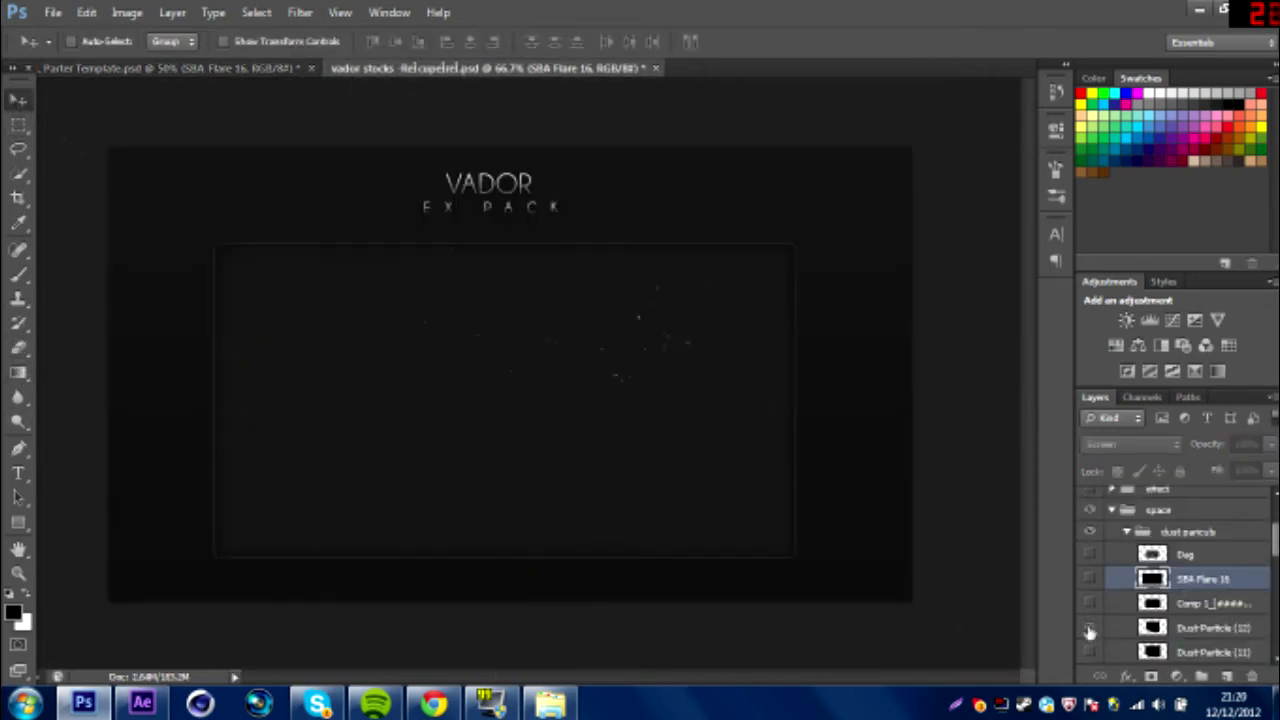
pyautogui.click(1212, 628)
pyautogui.moveTo(620, 370)
pyautogui.mouseDown()
pyautogui.moveTo(260, 70)
pyautogui.moveTo(514, 158)
pyautogui.mouseUp()
pyautogui.moveTo(514, 158); pyautogui.dragTo(537, 156)
pyautogui.press('e')
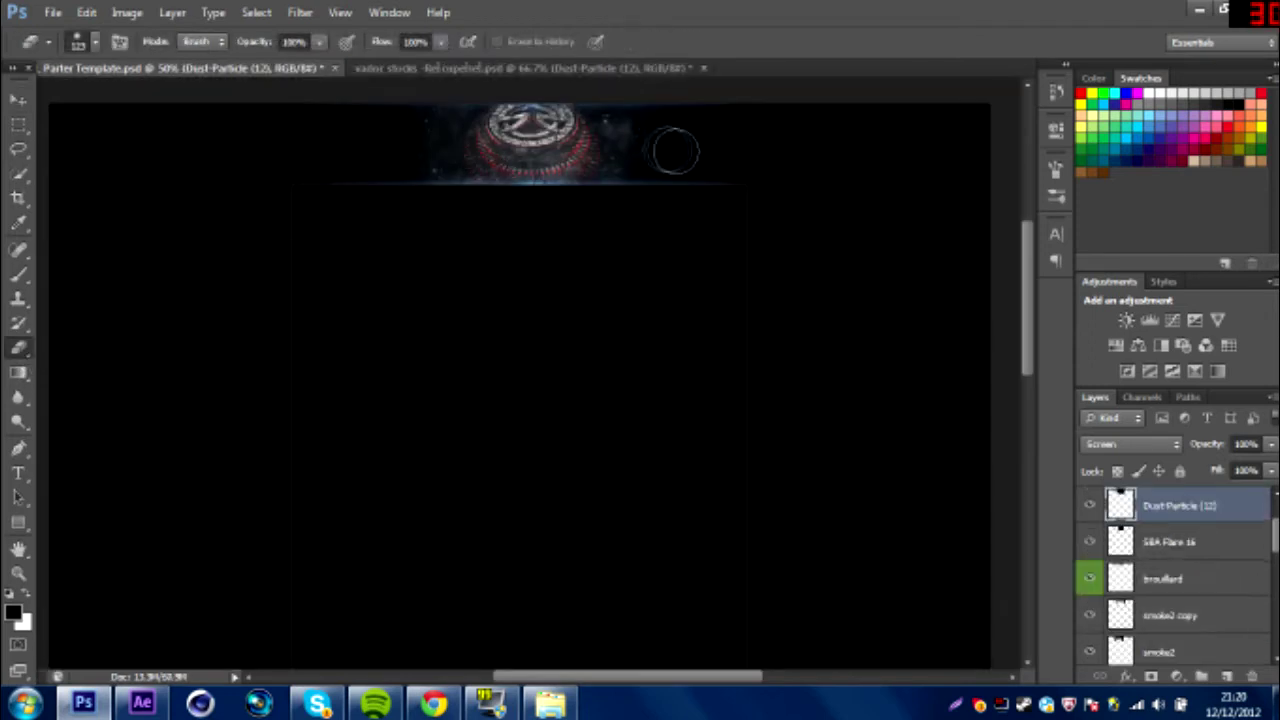
# Preview the other particle layers in the stocks document and copy the stars layer onto the banner logo
pyautogui.press('v')
pyautogui.click(450, 70)
pyautogui.scroll(-3, 1130, 560)
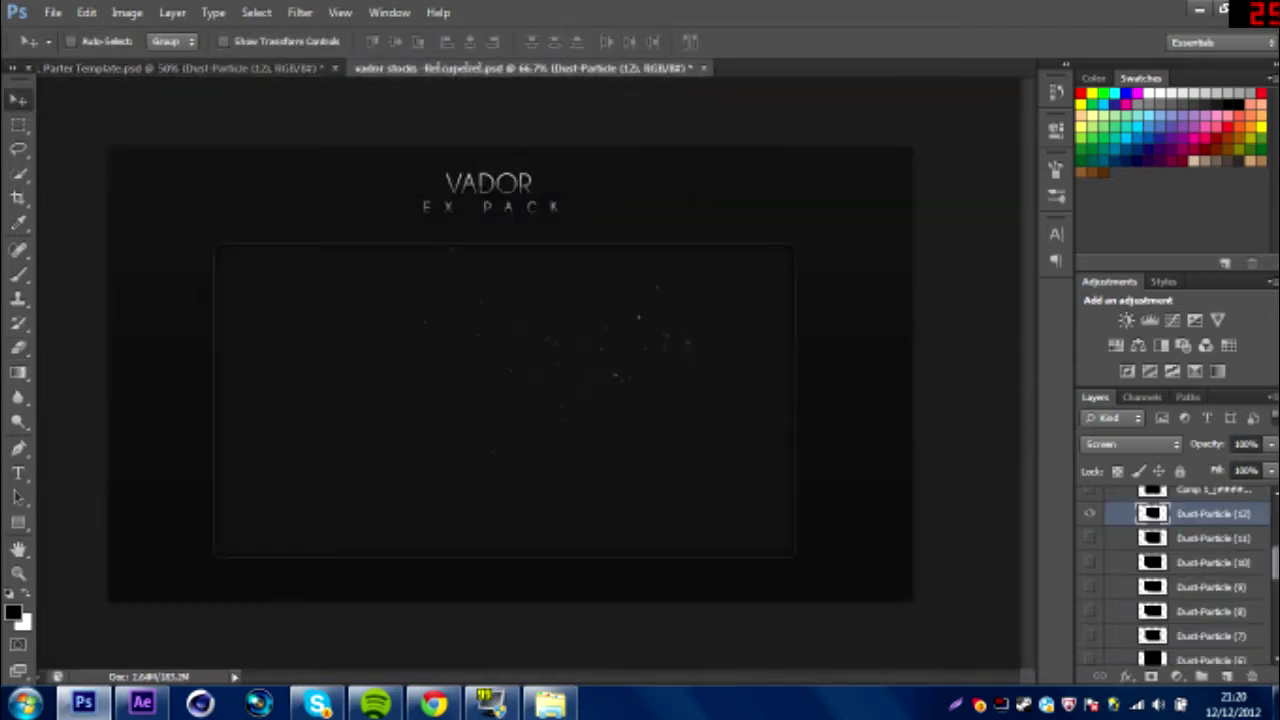
pyautogui.click(1090, 513)
pyautogui.click(1090, 538)
pyautogui.click(1090, 562)
pyautogui.scroll(-2, 1098, 520)
pyautogui.click(1090, 583)
pyautogui.click(1090, 583)
pyautogui.click(1090, 606)
pyautogui.click(1090, 606)
pyautogui.click(1090, 583)
pyautogui.click(1180, 583)
pyautogui.moveTo(487, 390)
pyautogui.mouseDown()
pyautogui.moveTo(217, 84)
pyautogui.moveTo(378, 122)
pyautogui.mouseUp()
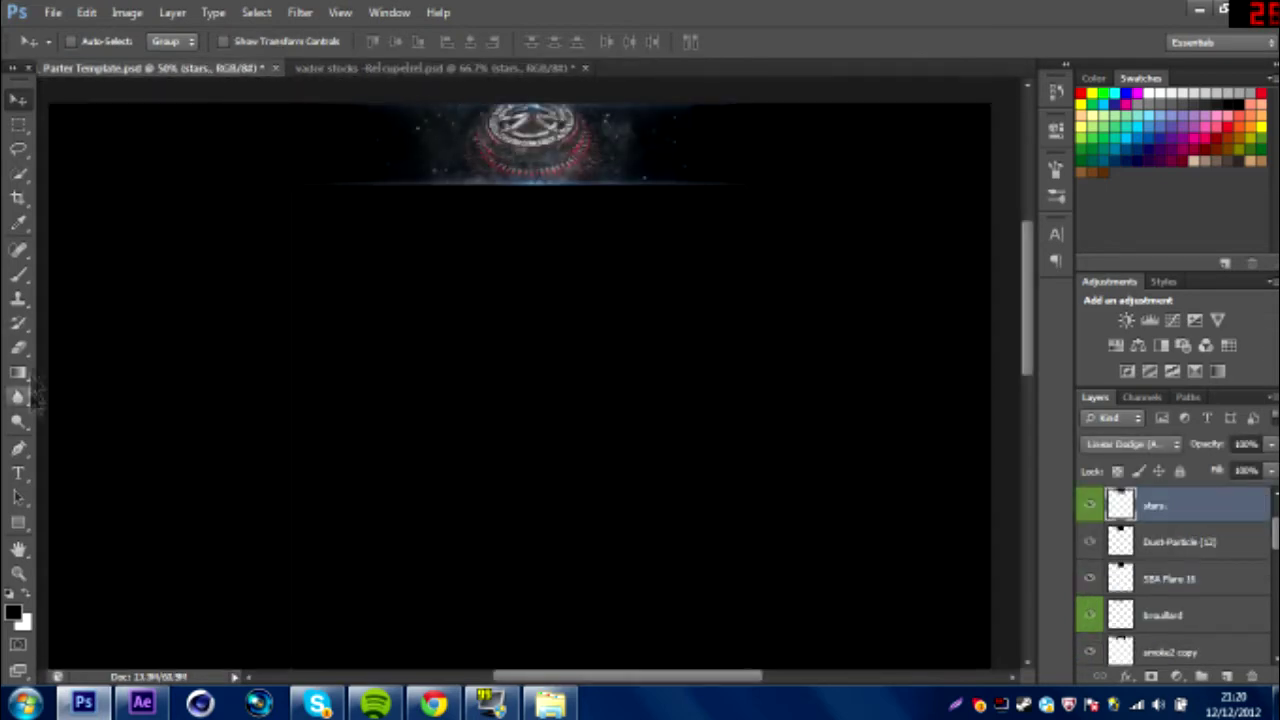
# Erase the excess of the stars layer around the banner logo
pyautogui.press('e')
pyautogui.click(18, 100)
pyautogui.scroll(2, 1228, 508)
# Open Reyka's CC.psd from the desktop and hide its CC group
pyautogui.click(1199, 10)
pyautogui.click(946, 8)
pyautogui.doubleClick(458, 382)
pyautogui.moveTo(460, 388); pyautogui.dragTo(1180, 570)
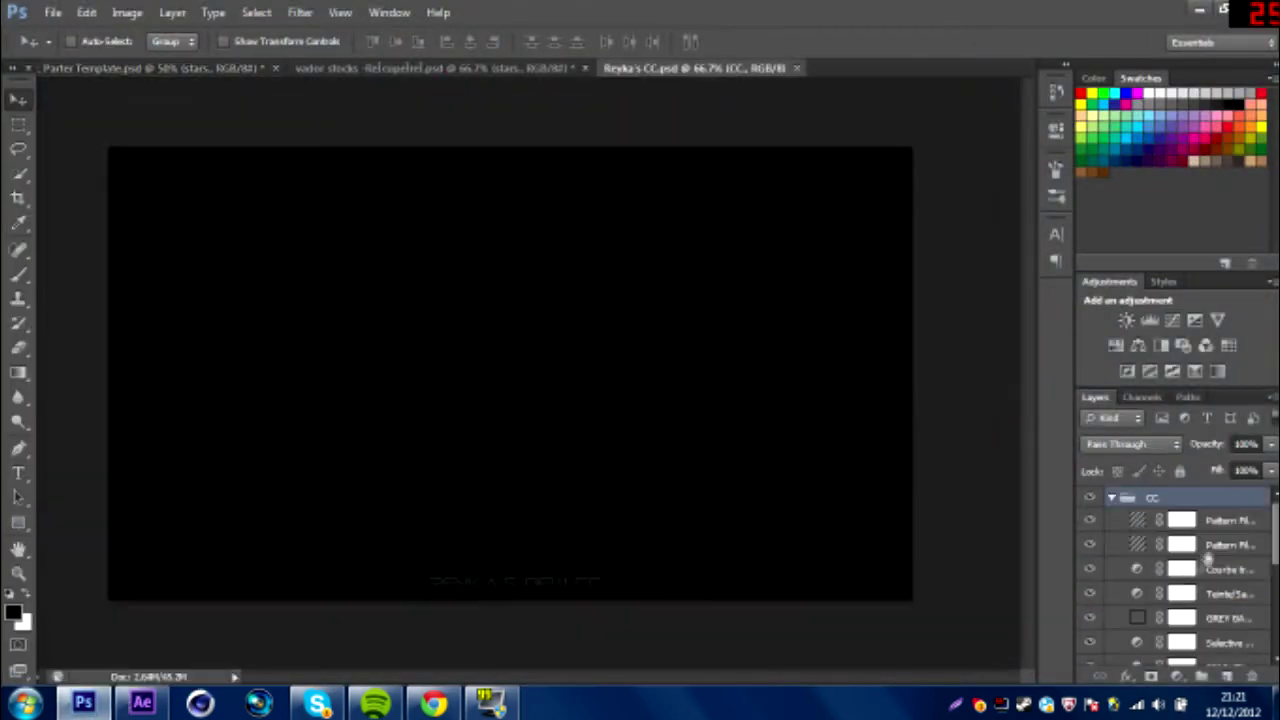
pyautogui.click(1090, 498)
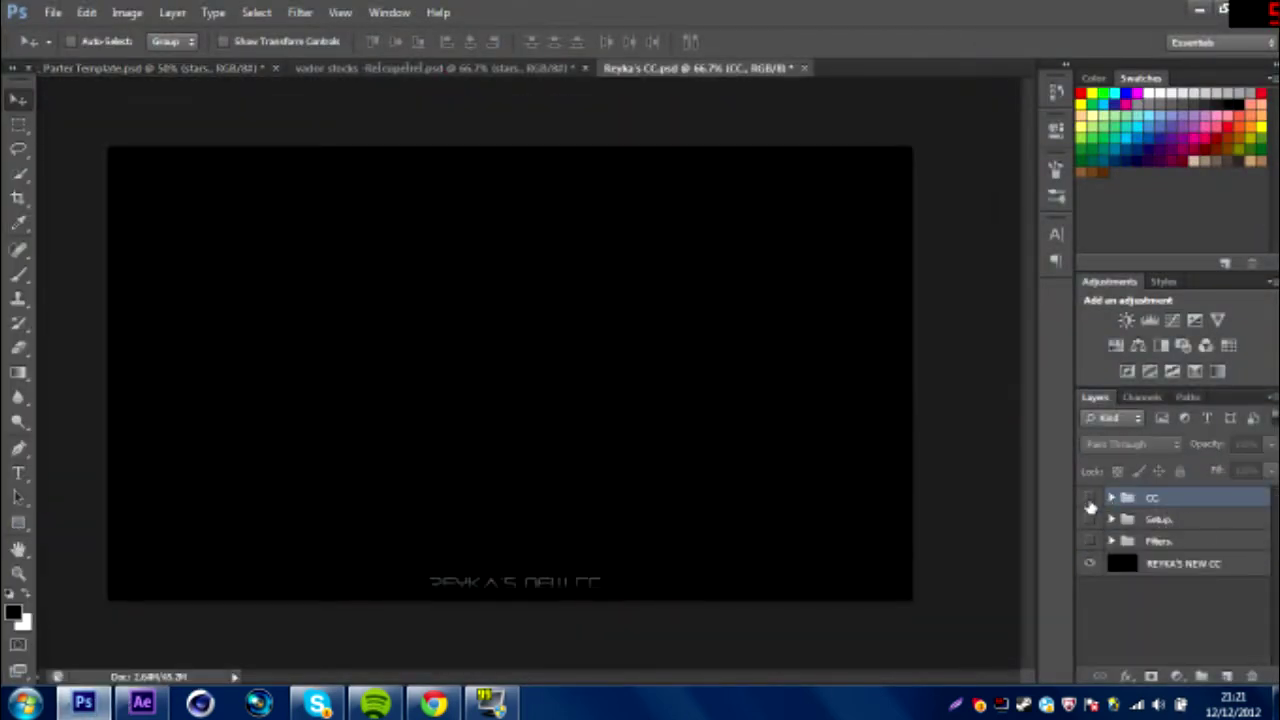
# Compare the effects of the CC, Setup and Filters groups in Reyka's CC.psd by showing and hiding them
pyautogui.click(1090, 503)
pyautogui.click(1090, 503)
pyautogui.click(1090, 521)
pyautogui.click(1091, 503)
pyautogui.click(1091, 503)
pyautogui.click(1091, 543)
pyautogui.click(1089, 522)
pyautogui.click(1089, 522)
pyautogui.click(1089, 522)
pyautogui.click(1089, 522)
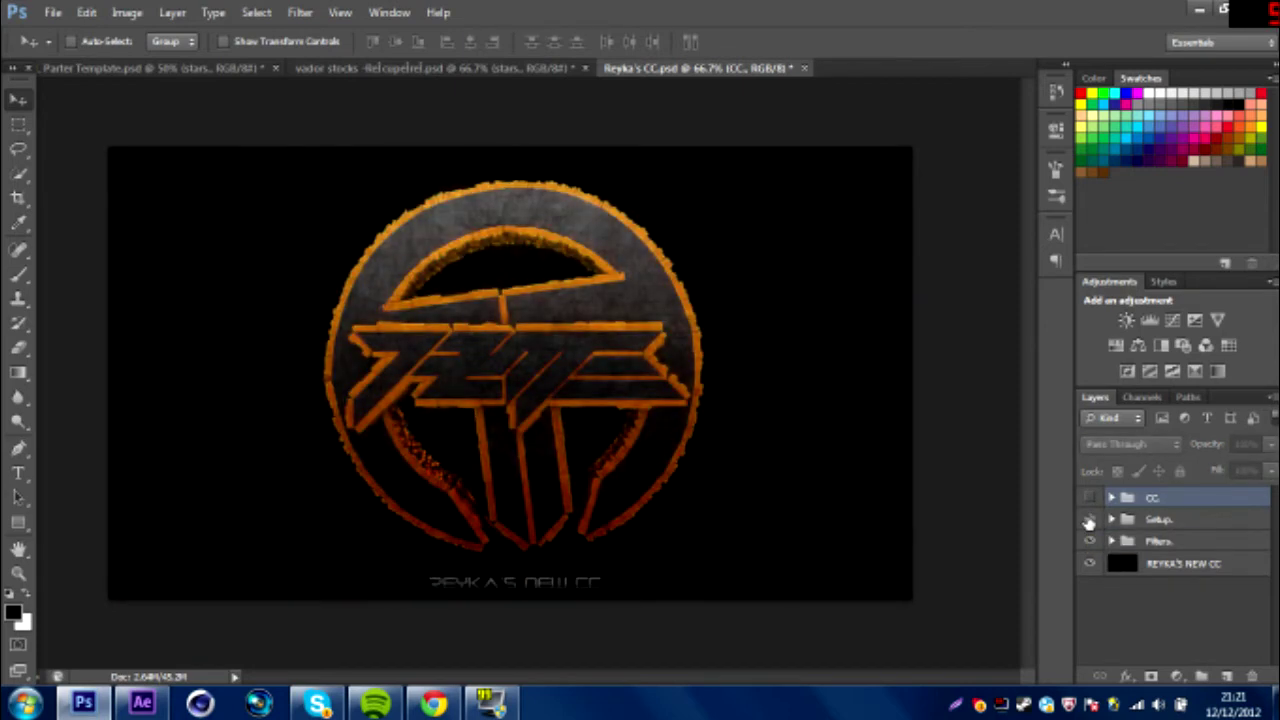
pyautogui.click(1091, 541)
pyautogui.click(1091, 541)
pyautogui.click(1092, 541)
pyautogui.click(1095, 540)
pyautogui.click(1092, 524)
pyautogui.click(1091, 501)
pyautogui.click(1091, 501)
pyautogui.click(1089, 541)
pyautogui.click(1089, 524)
# Duplicate the Setup group from Reyka's CC.psd into Parter Template.psd
pyautogui.rightClick(1094, 519)
pyautogui.click(1143, 63)
pyautogui.click(737, 283)
pyautogui.click(657, 303)
pyautogui.click(809, 209)
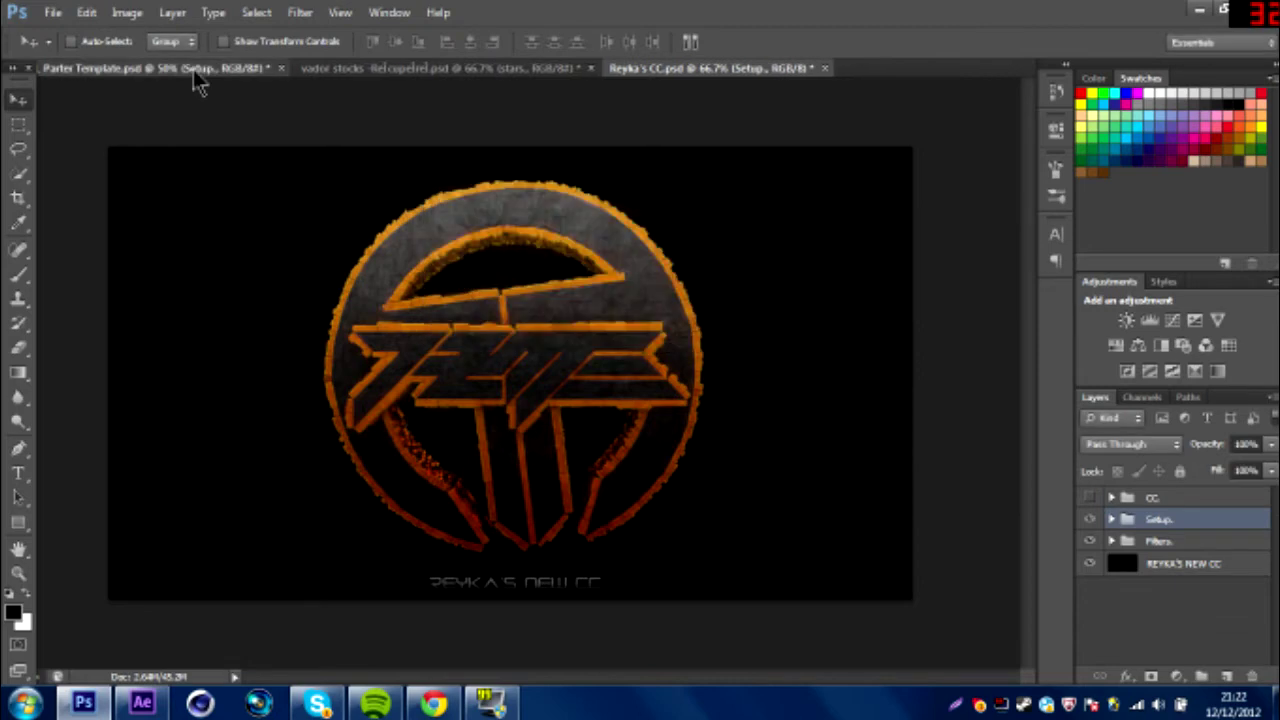
# Try the copied Setup group above the ASTYL Banner layer in Parter Template.psd, and delete the group
pyautogui.click(196, 69)
pyautogui.scroll(2, 1157, 643)
pyautogui.click(1111, 571)
pyautogui.moveTo(1140, 575); pyautogui.dragTo(1120, 490)
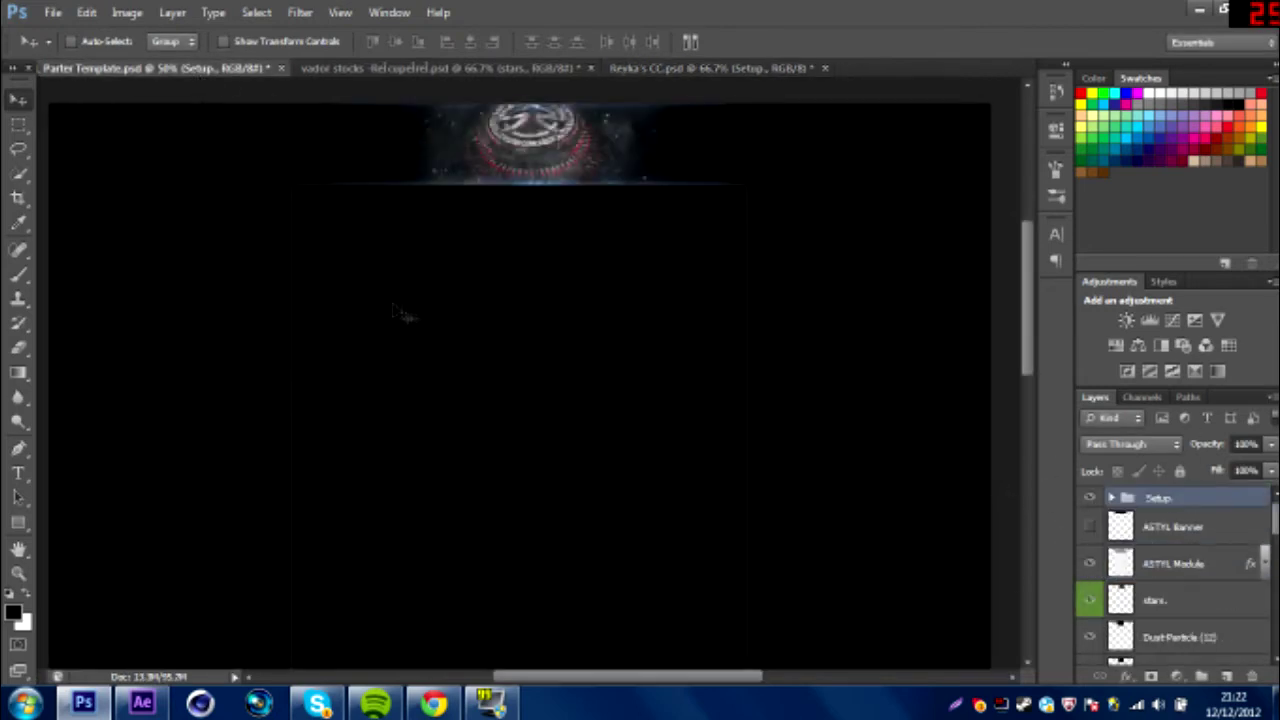
pyautogui.rightClick(1120, 492)
pyautogui.click(1128, 72)
pyautogui.click(700, 268)
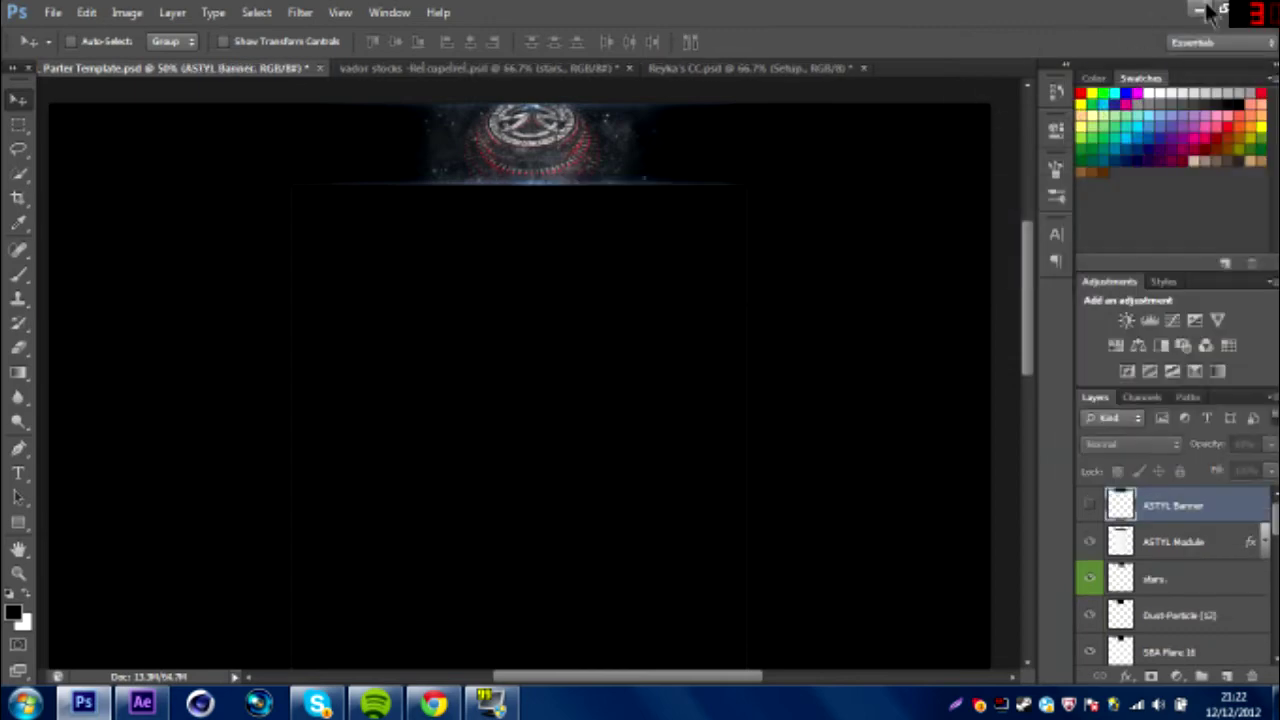
# Open eRa Vadors CC.psd from the Vador EX Pack folder on the desktop
pyautogui.press('super+d')
pyautogui.doubleClick(316, 455)
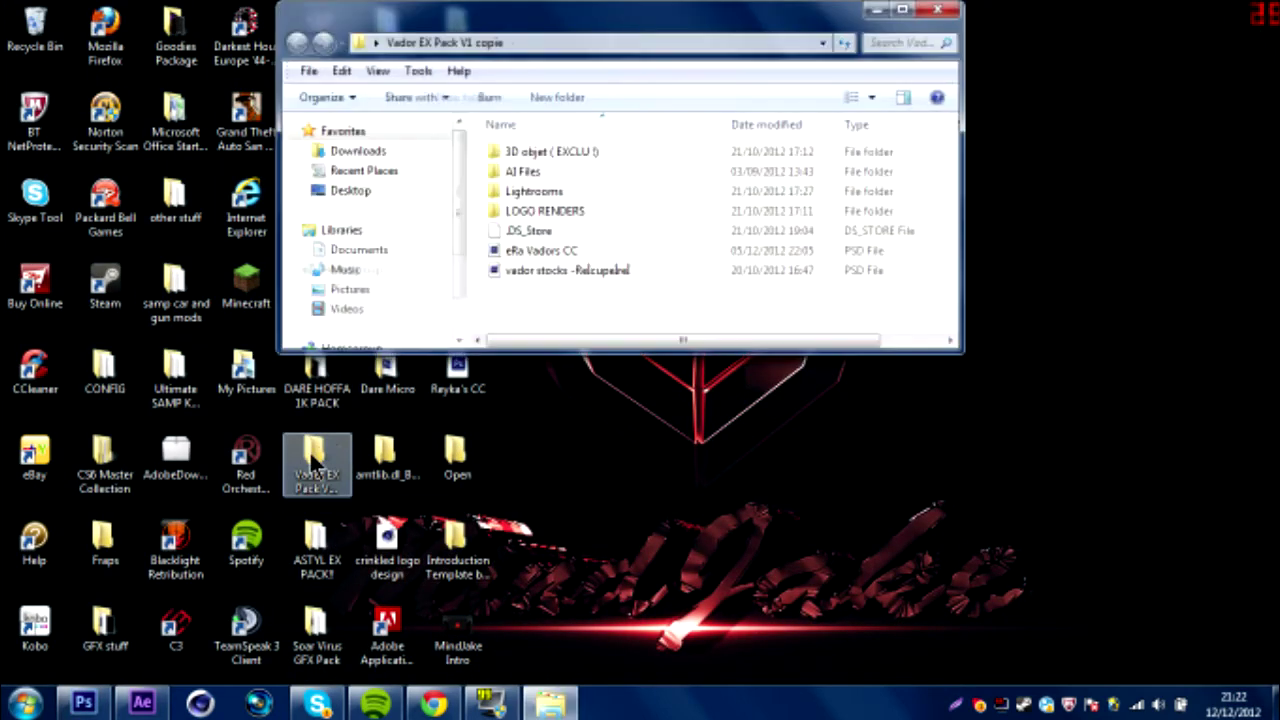
pyautogui.press('super+d')
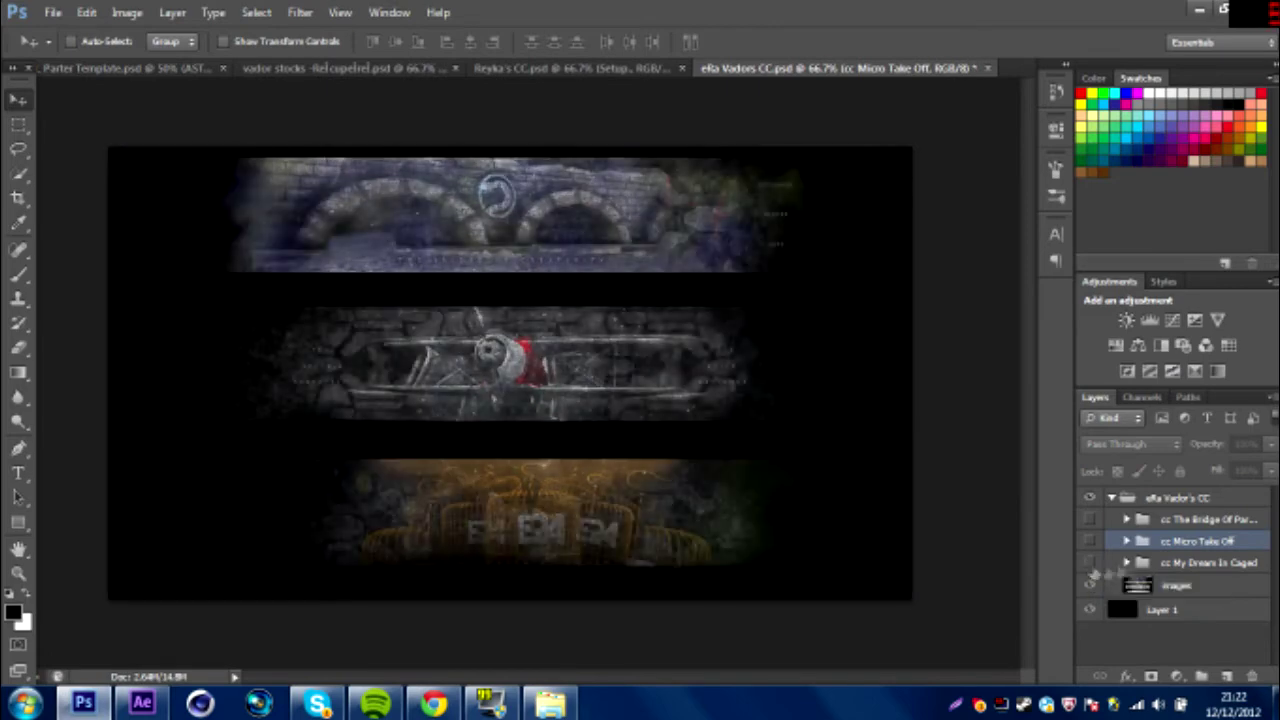
# Duplicate the cc My Dream In Caged group from eRa Vadors CC.psd into Parter Template.psd
pyautogui.rightClick(1170, 568)
pyautogui.click(1086, 113)
pyautogui.click(909, 85)
pyautogui.rightClick(1175, 562)
pyautogui.click(1086, 110)
pyautogui.click(648, 282)
pyautogui.click(637, 316)
pyautogui.press('Return')
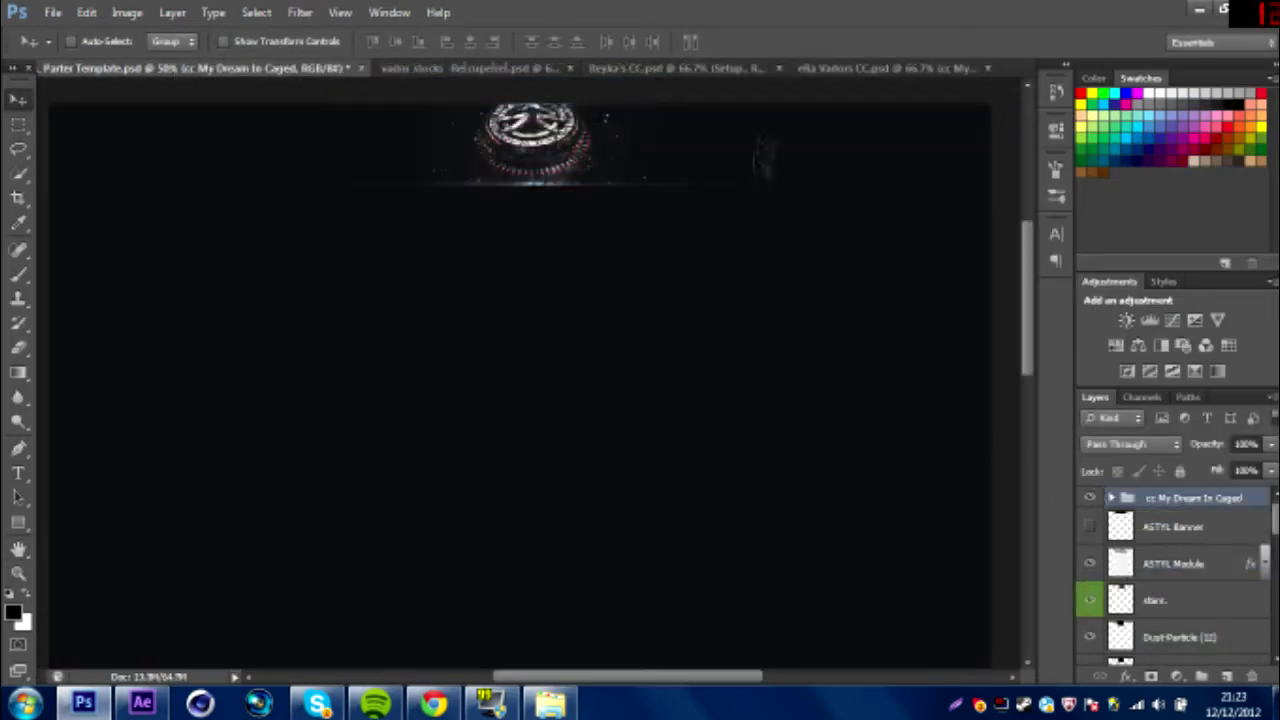
# Close Reyka's CC.psd and select layer 1, just below 1 copy, in Parter Template.psd
pyautogui.click(690, 68)
pyautogui.click(736, 70)
pyautogui.click(686, 267)
pyautogui.moveTo(1274, 525); pyautogui.dragTo(1268, 648)
pyautogui.click(1173, 513)
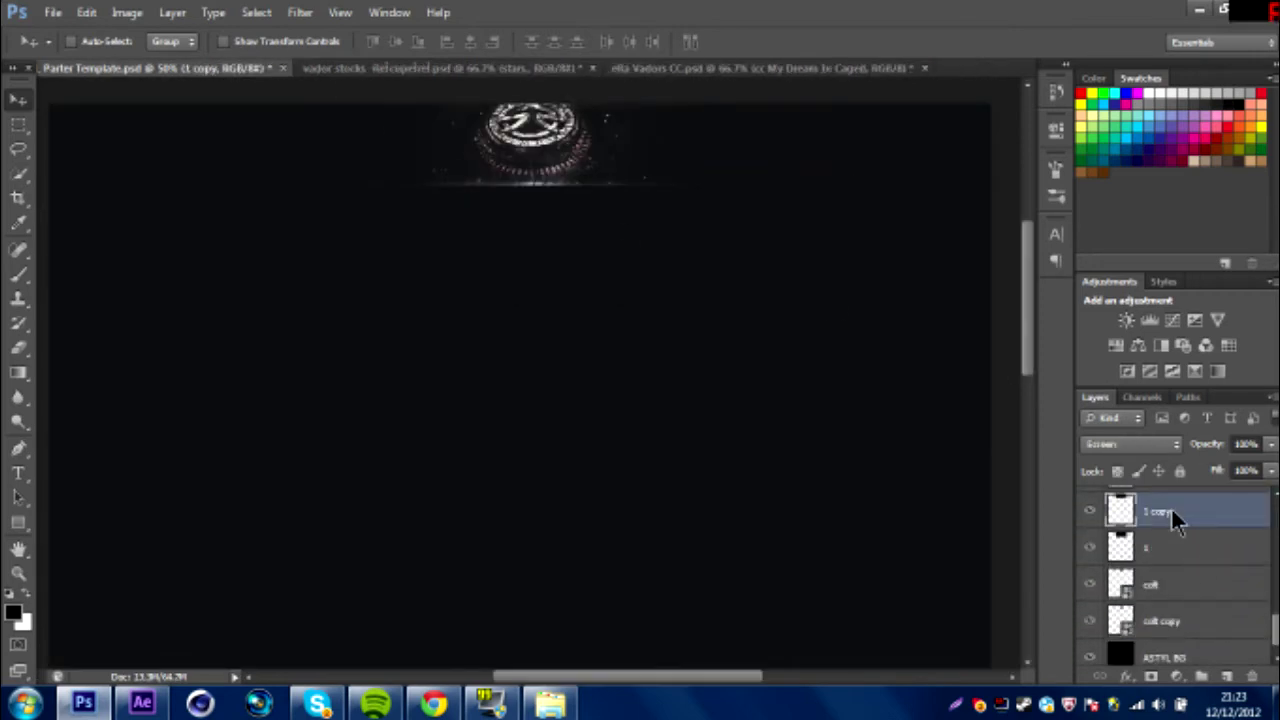
pyautogui.click(1178, 549)
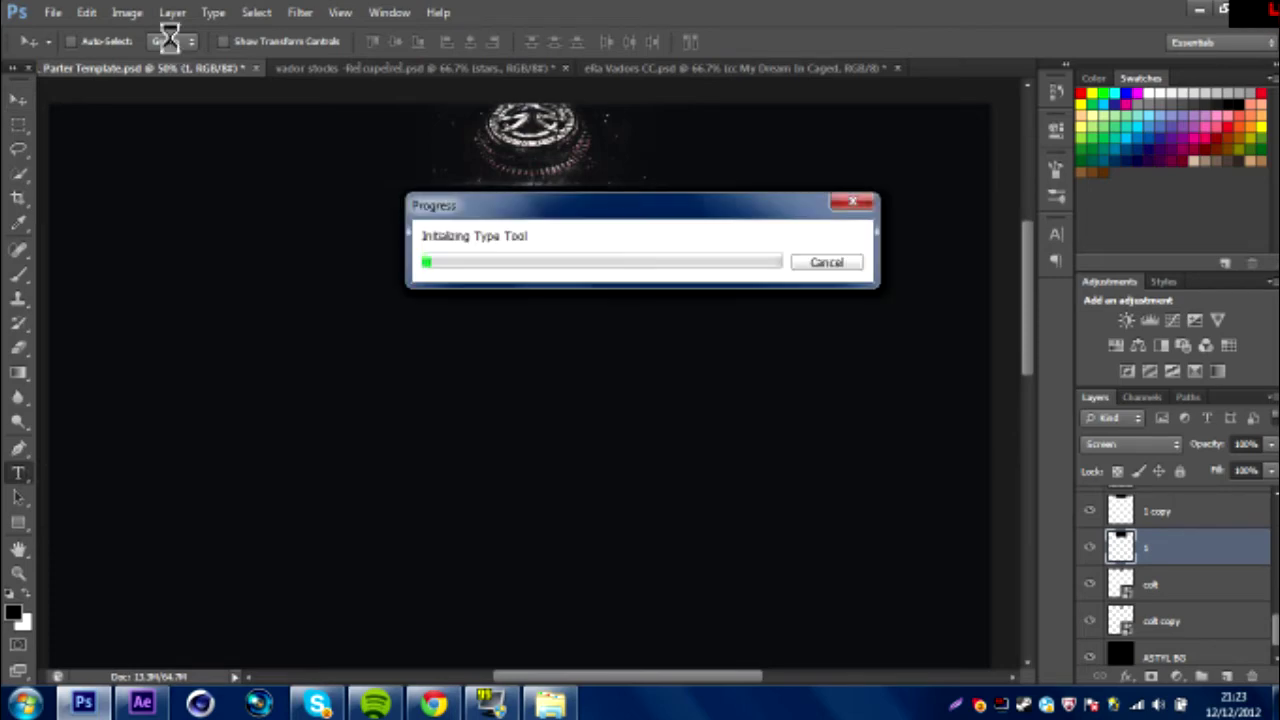
pyautogui.click(318, 705)
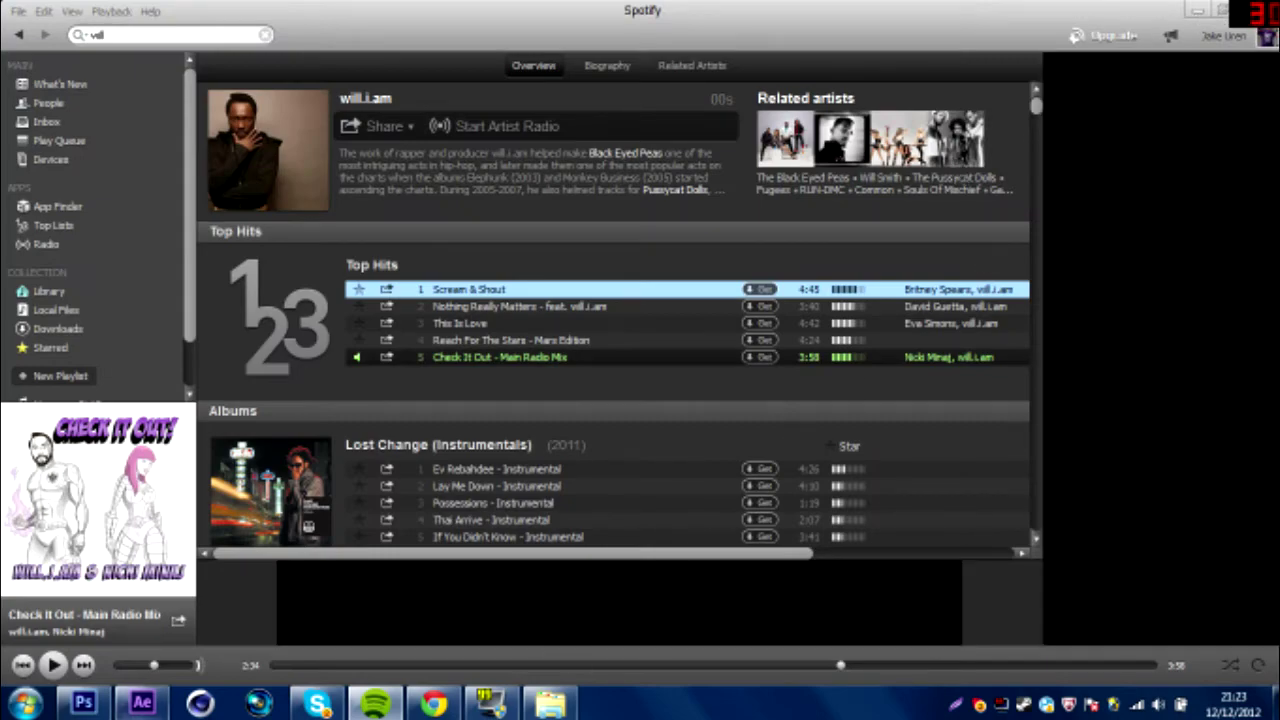
pyautogui.click(1198, 11)
pyautogui.moveTo(375, 705)
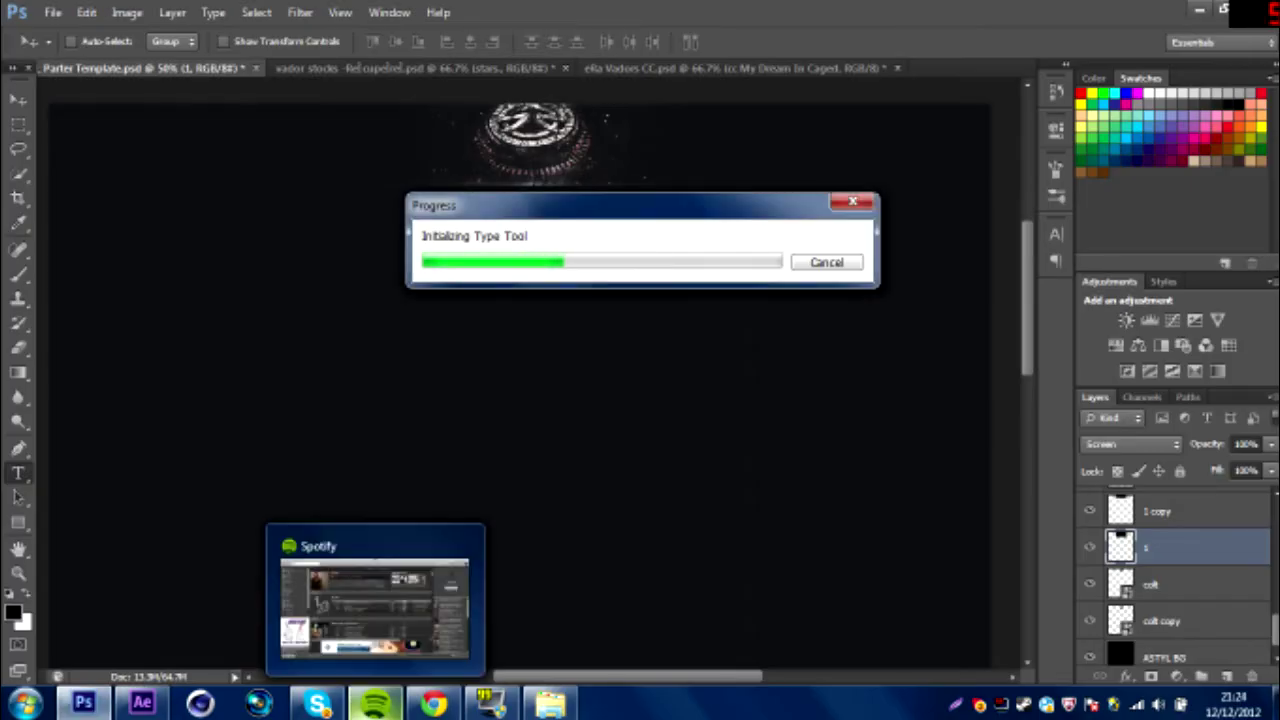
# Browse the Lightrooms and AI Files folders of the Vador EX Pack, then close the folder window
pyautogui.click(549, 703)
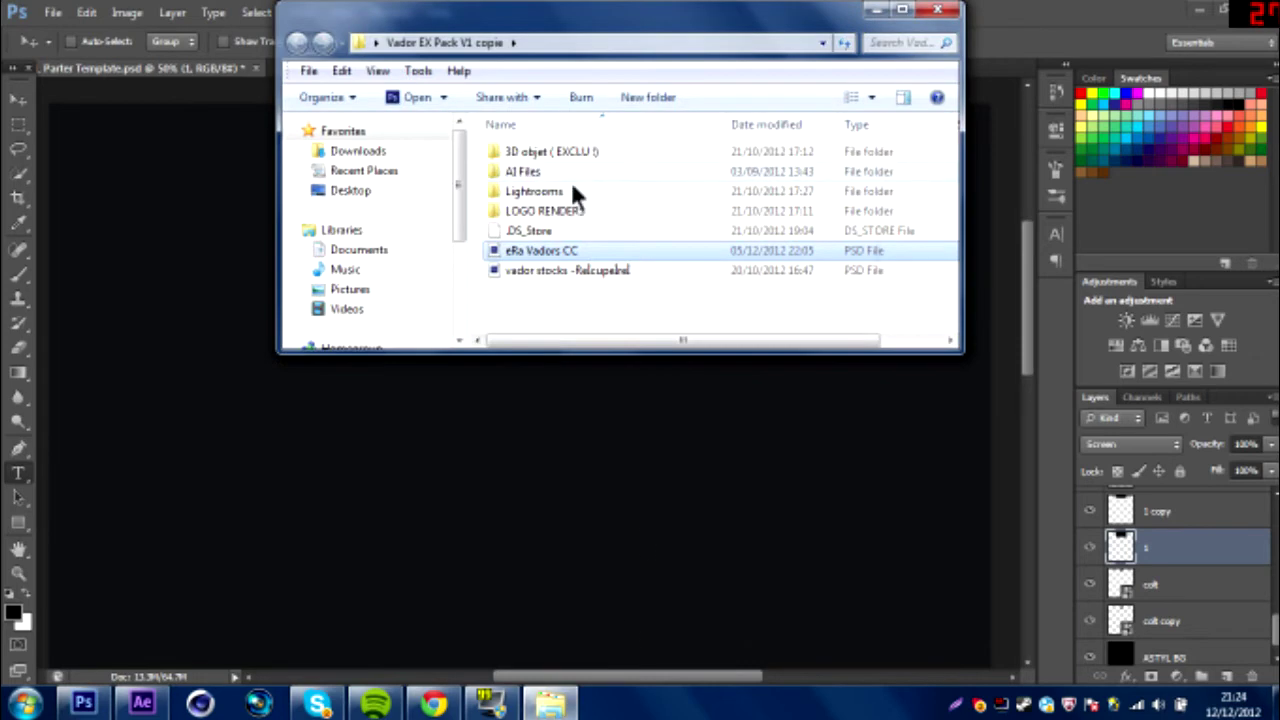
pyautogui.doubleClick(580, 189)
pyautogui.click(299, 43)
pyautogui.doubleClick(570, 171)
pyautogui.moveTo(947, 168); pyautogui.dragTo(942, 105)
pyautogui.click(938, 11)
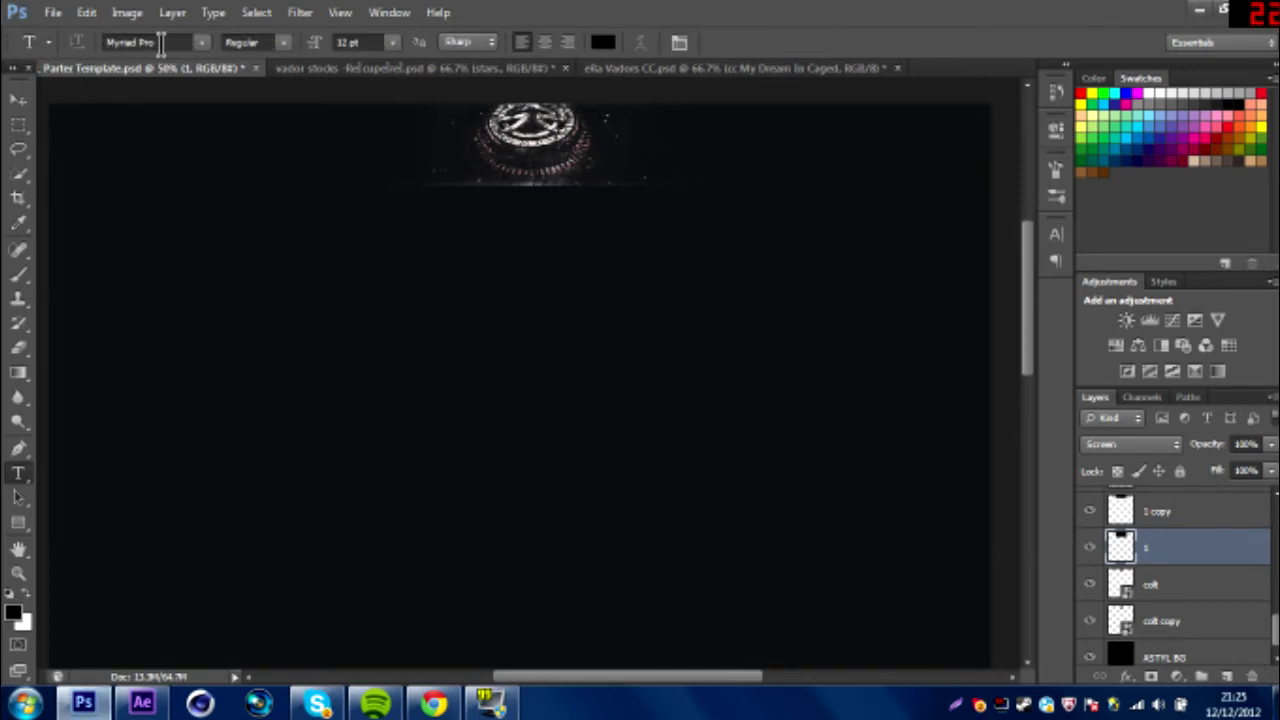
# Set the Type tool to the Freestyle Script font with a white text colour
pyautogui.click(167, 42)
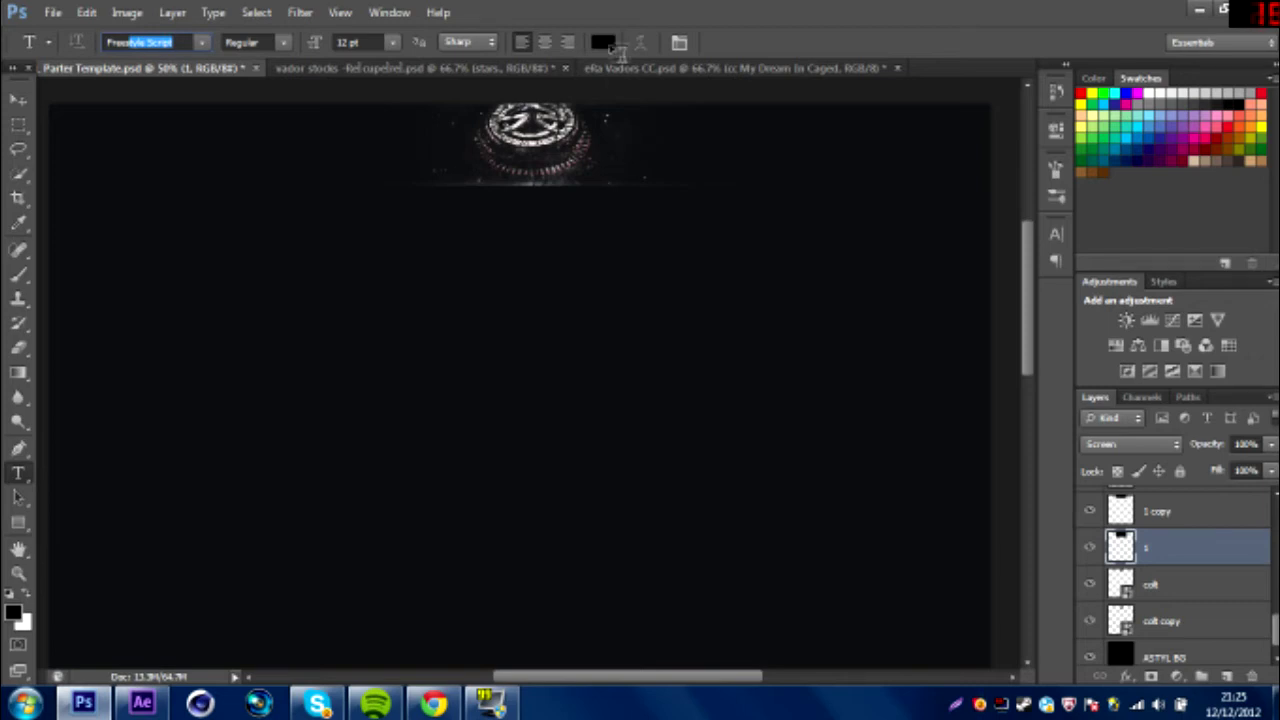
pyautogui.click(614, 136)
pyautogui.click(603, 42)
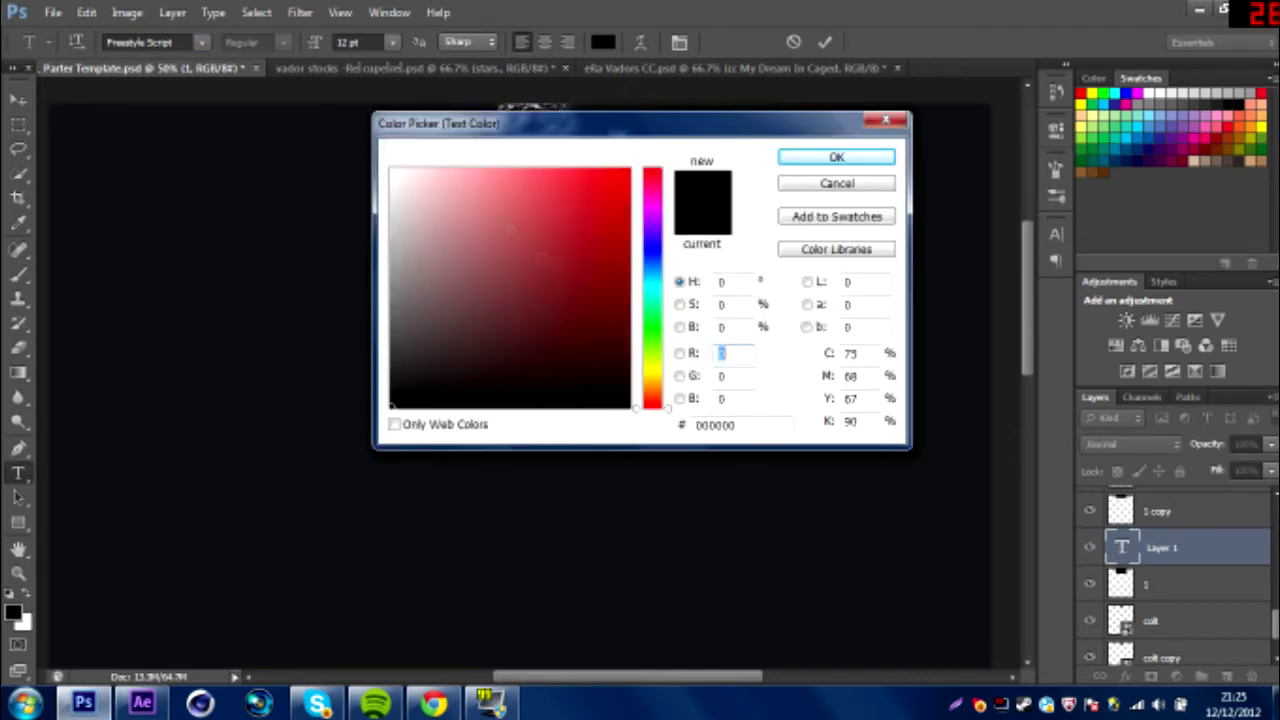
pyautogui.moveTo(508, 227); pyautogui.dragTo(389, 168)
pyautogui.click(828, 158)
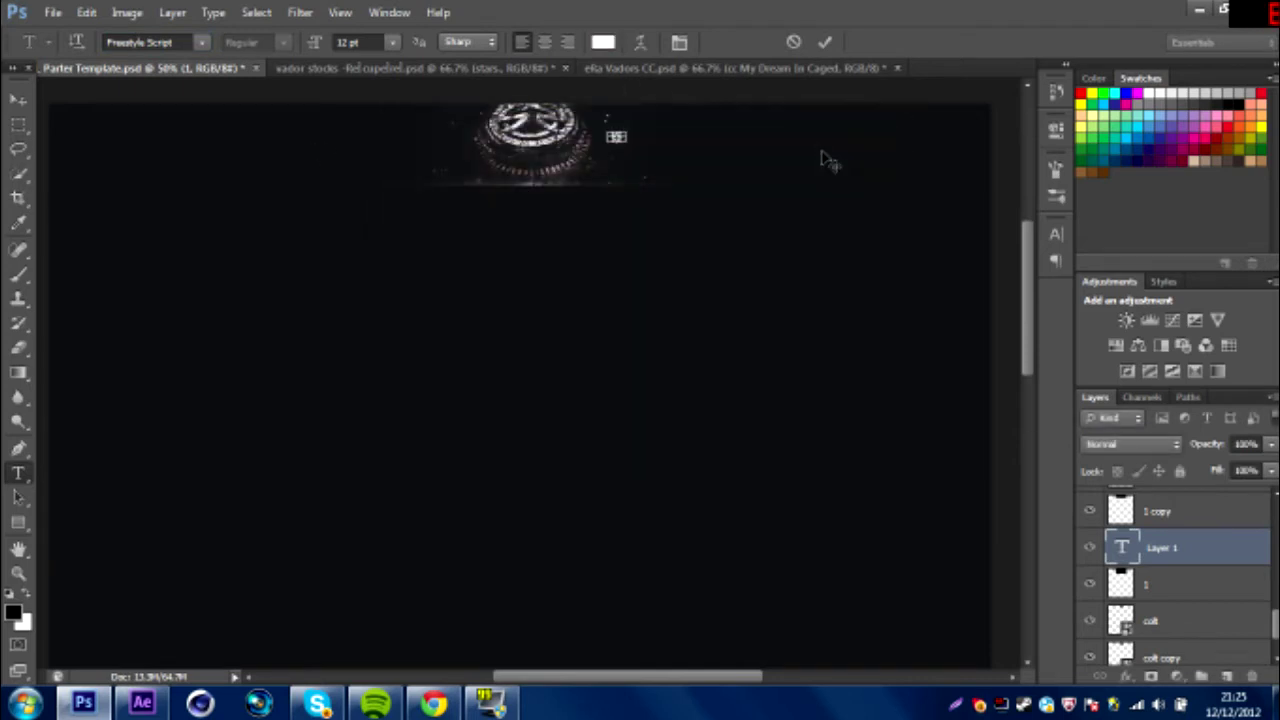
pyautogui.click(19, 101)
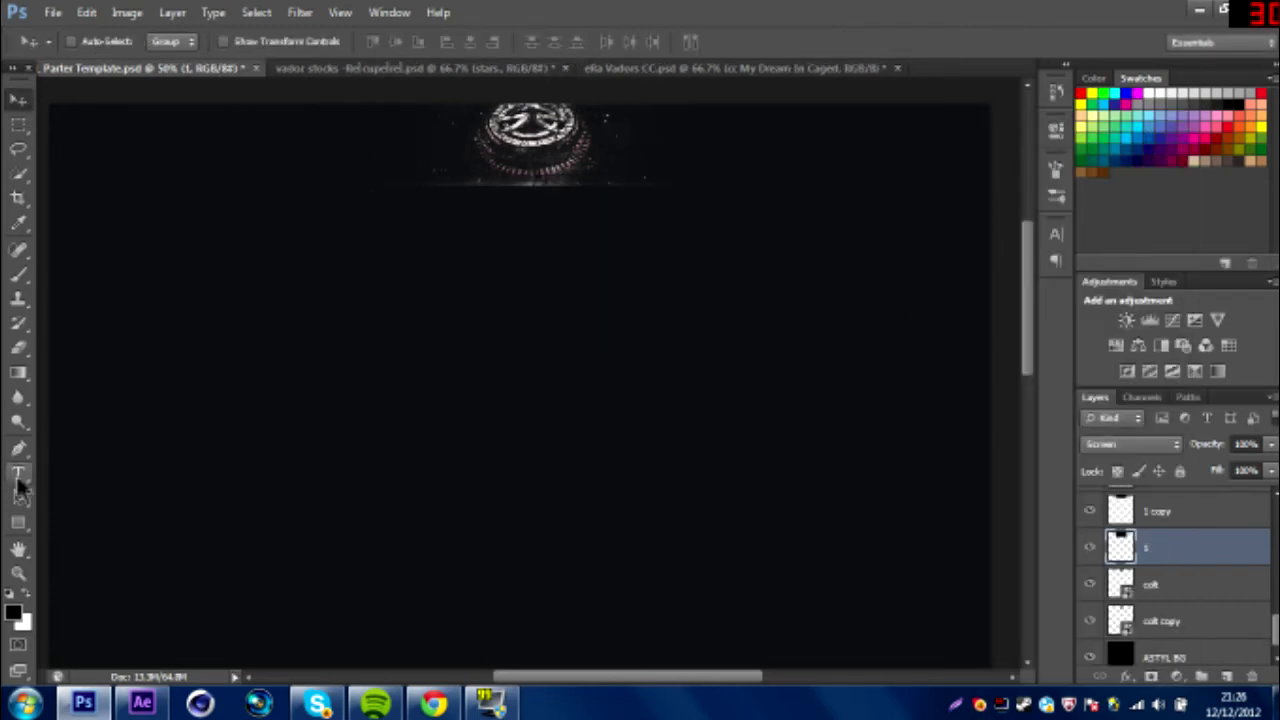
# Add the text "ColtSniping" beside the banner logo in Frutiger LT Std 65 Bold at 14 pt
pyautogui.press('t')
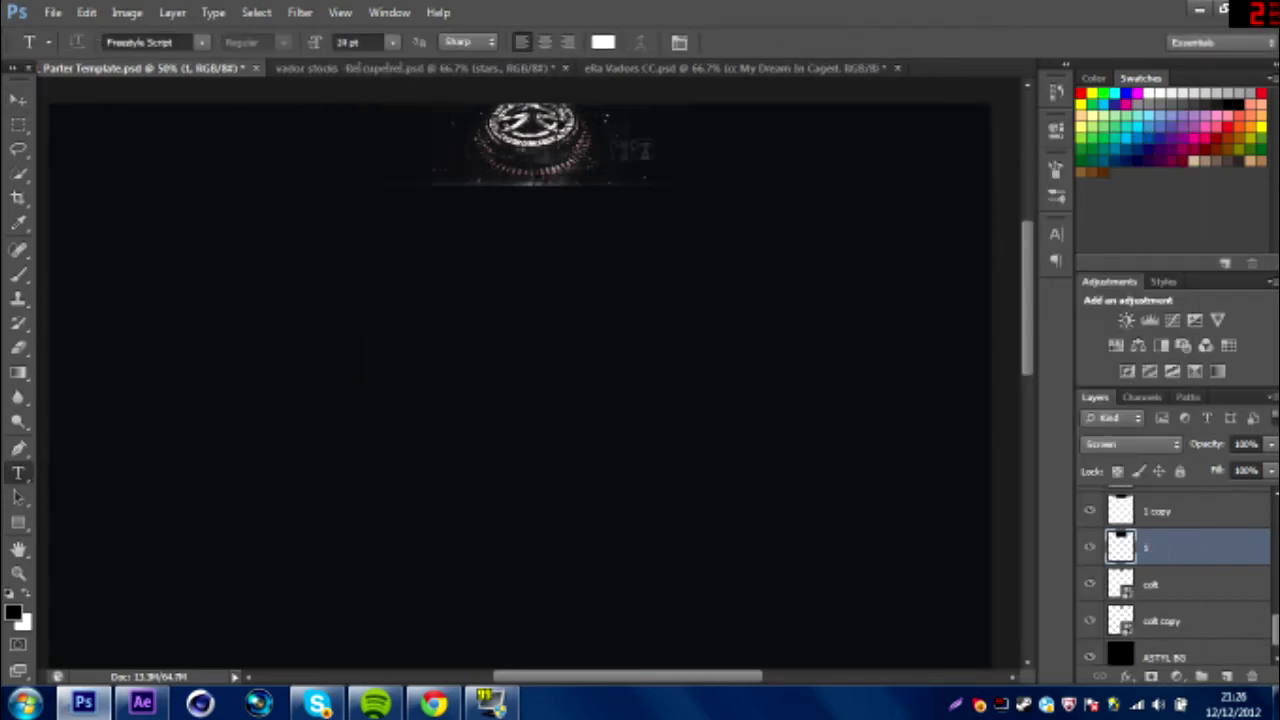
pyautogui.click(660, 182)
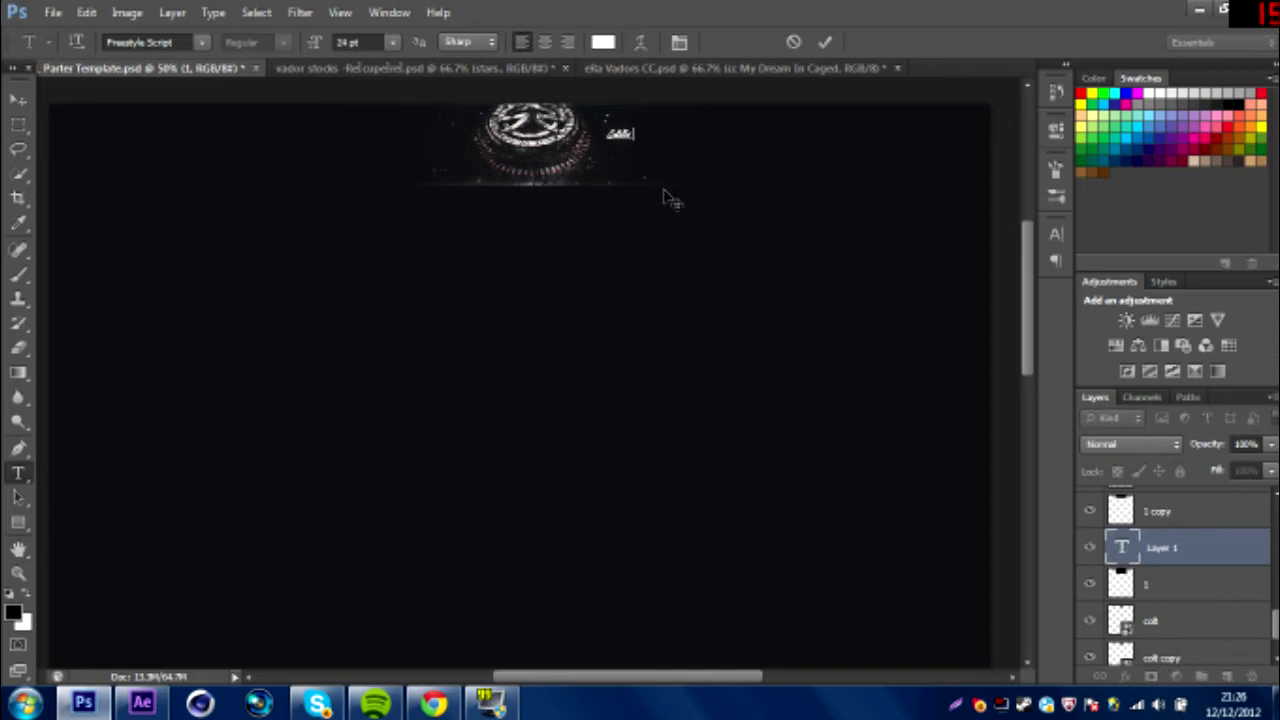
pyautogui.click(201, 42)
pyautogui.click(310, 233)
pyautogui.click(393, 42)
pyautogui.click(388, 218)
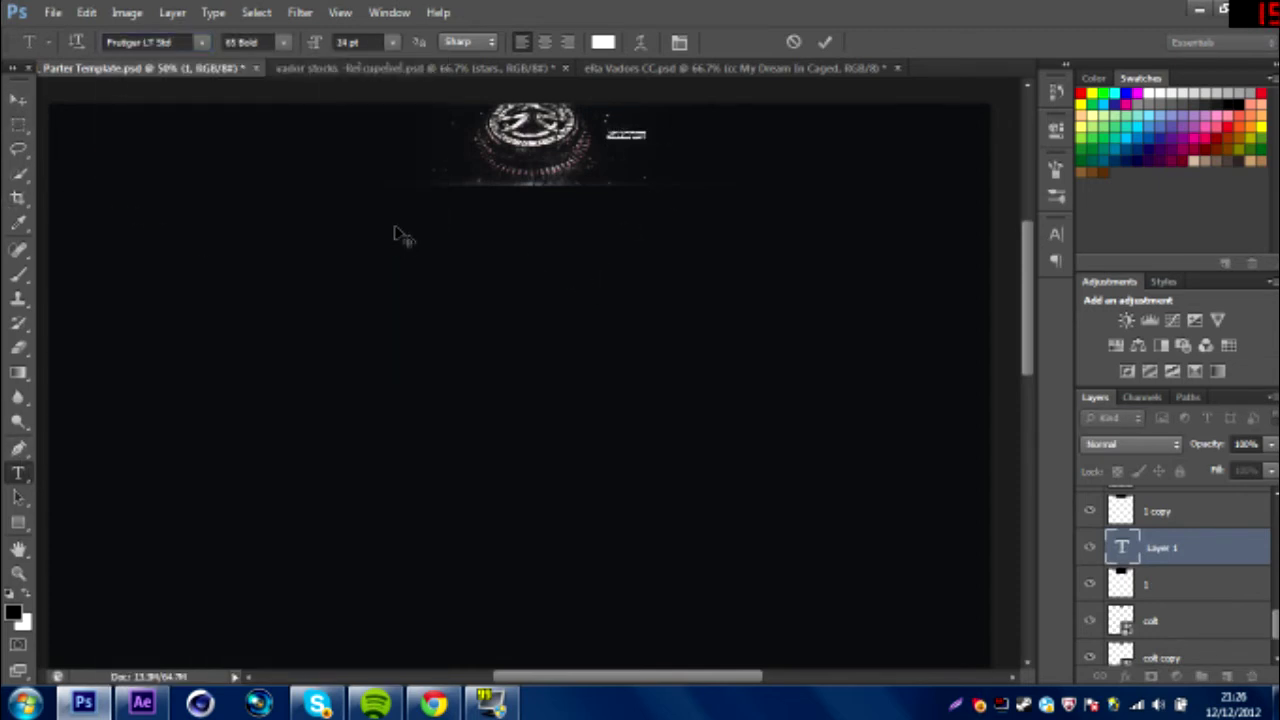
# Commit the ColtSniping text layer and lower its opacity to 47%
pyautogui.hotkey('ctrl', 'Return')
pyautogui.press('v')
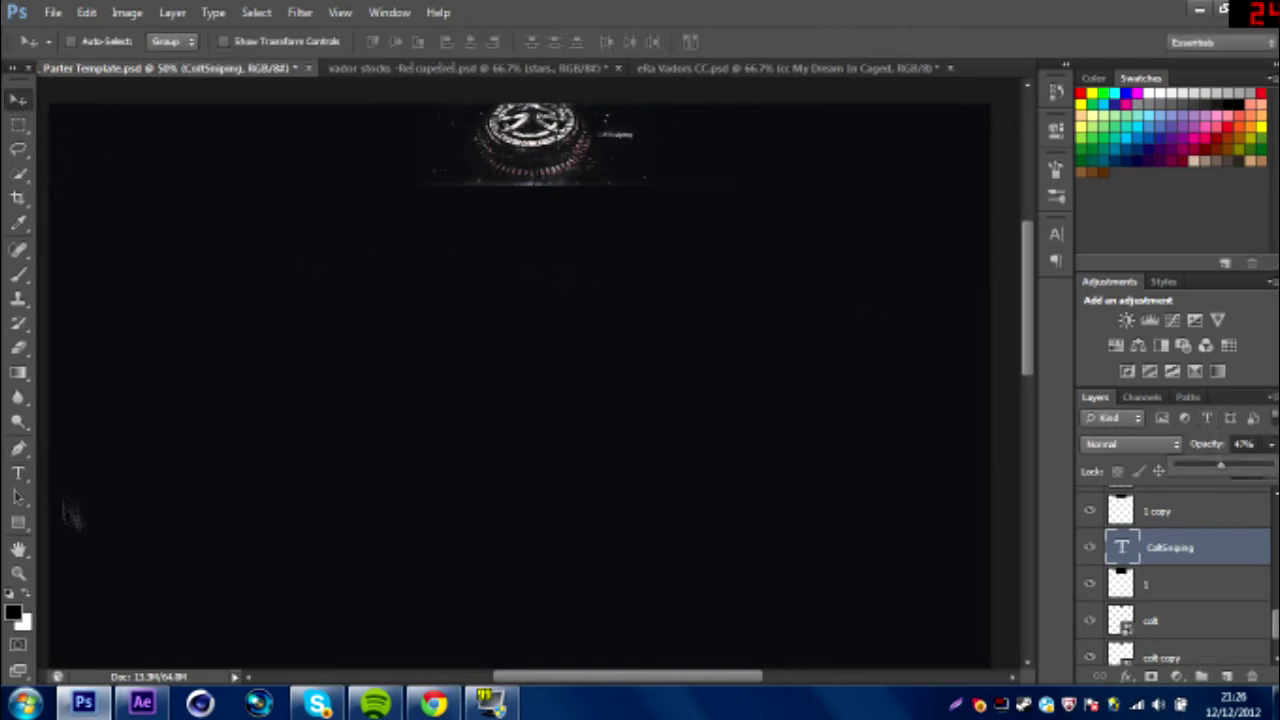
pyautogui.click(18, 474)
# Switch to Chrome and search YouTube for "Colt Sniping"
pyautogui.click(433, 703)
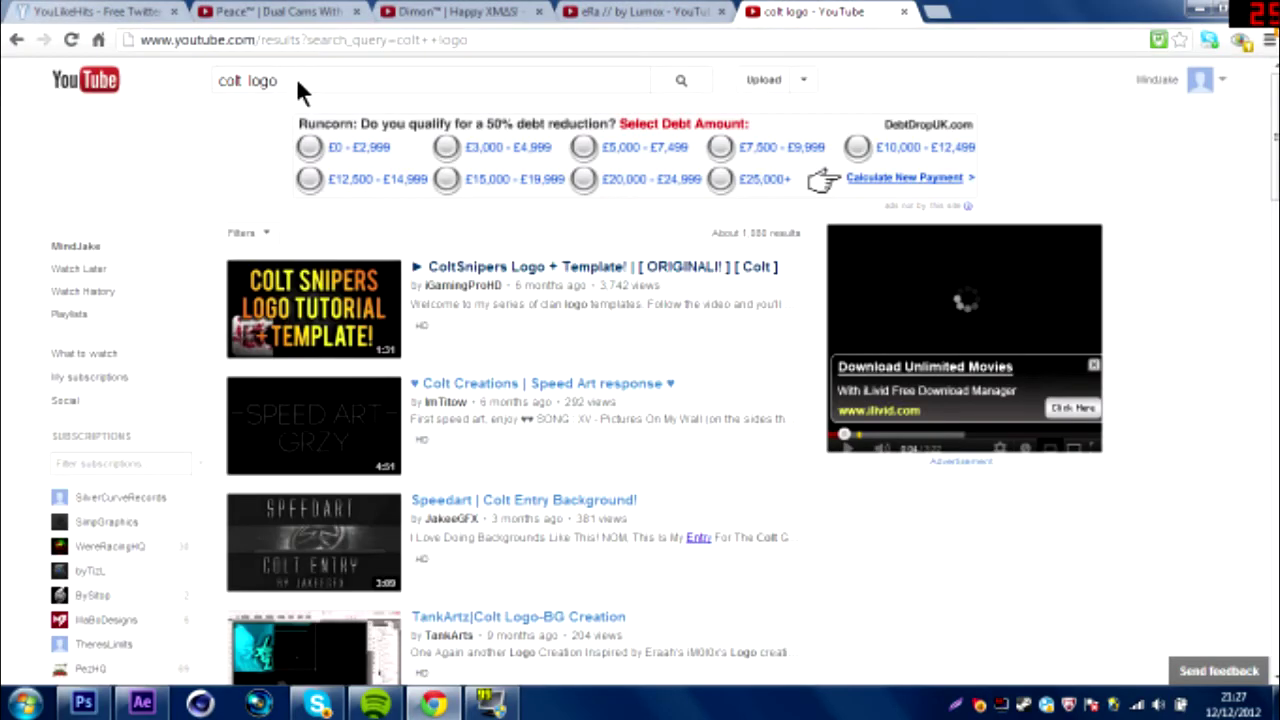
pyautogui.click(288, 86)
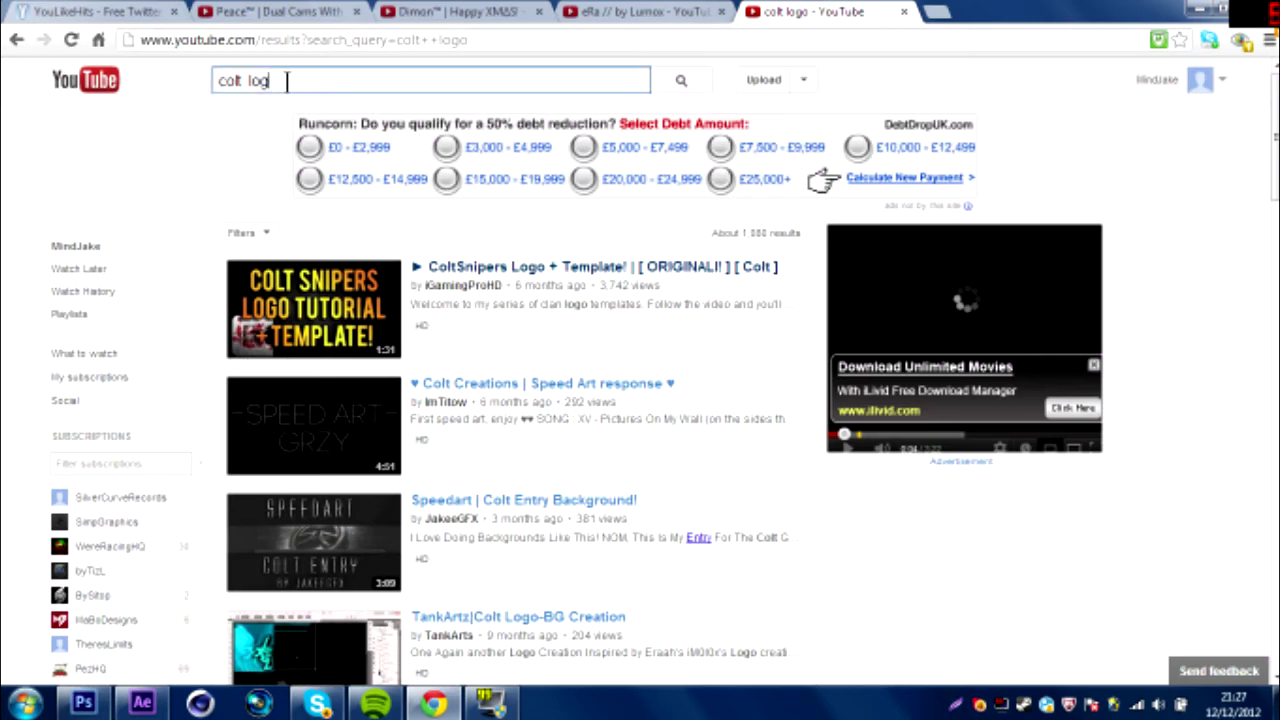
pyautogui.write('Colt Sniping')
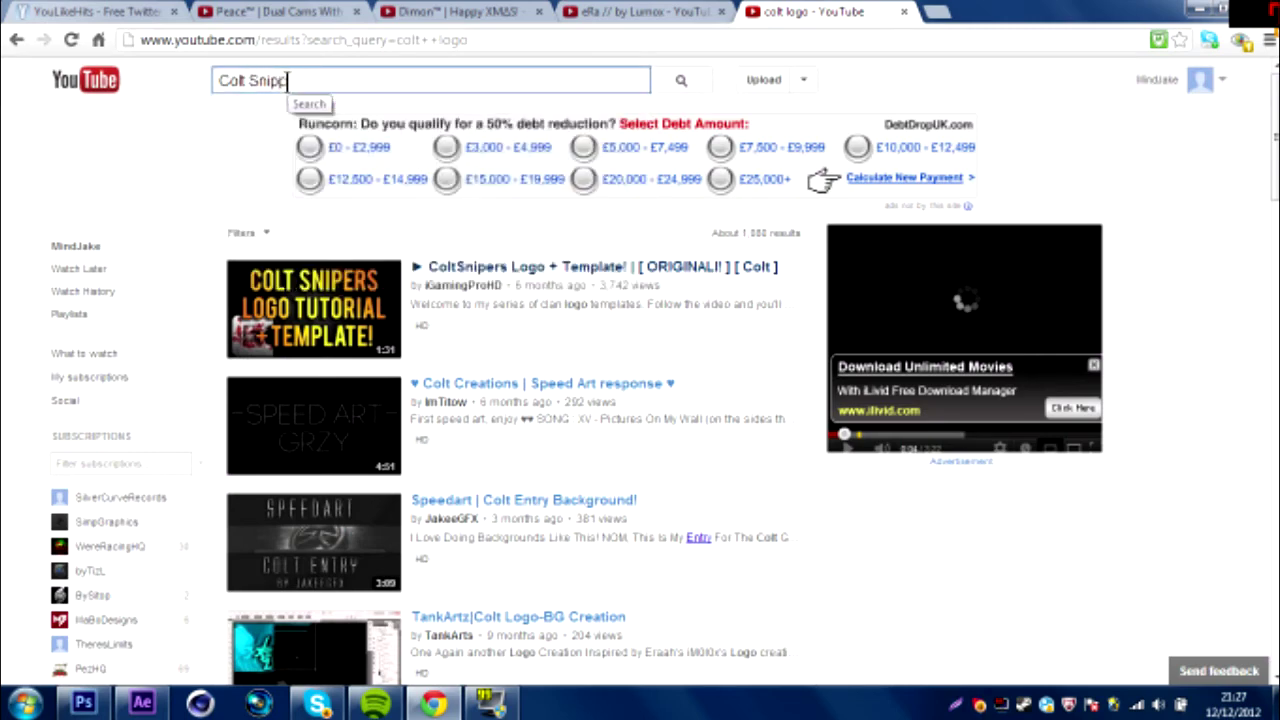
pyautogui.press('Return')
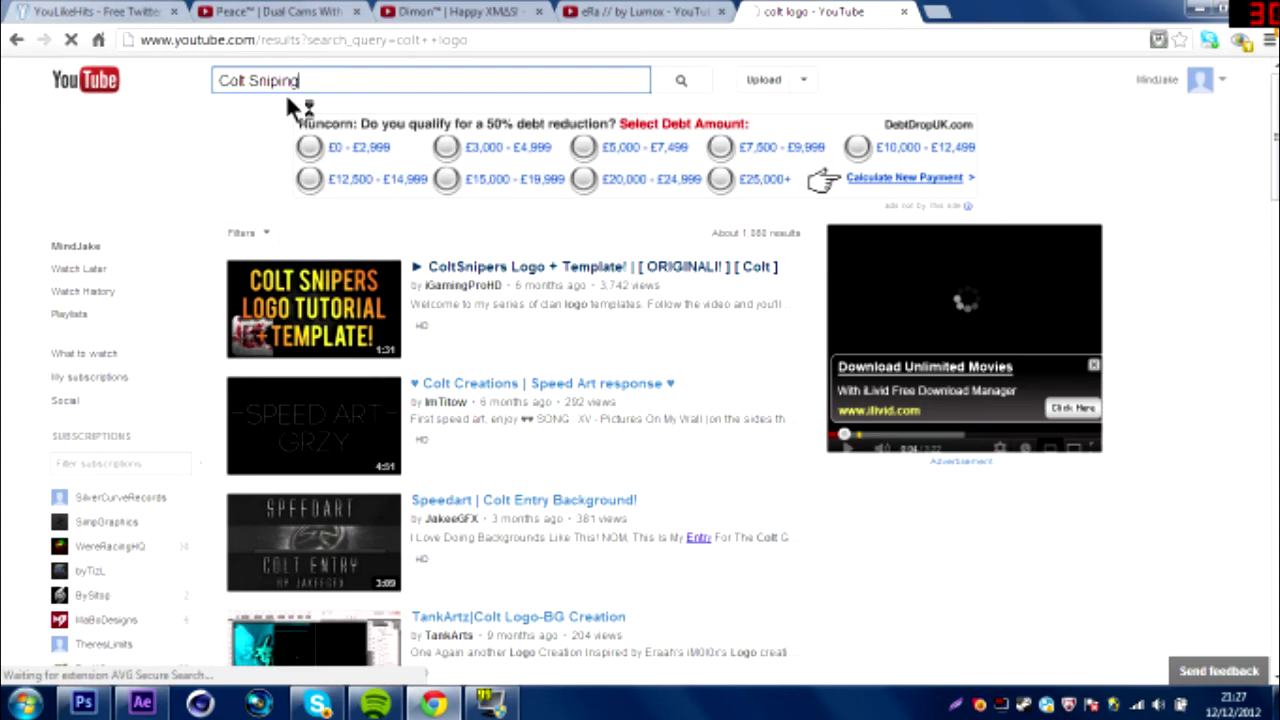
# Switch to Skype and reply "hey" in the EqualityBrandring Chat
pyautogui.hotkey('alt', 'Tab')
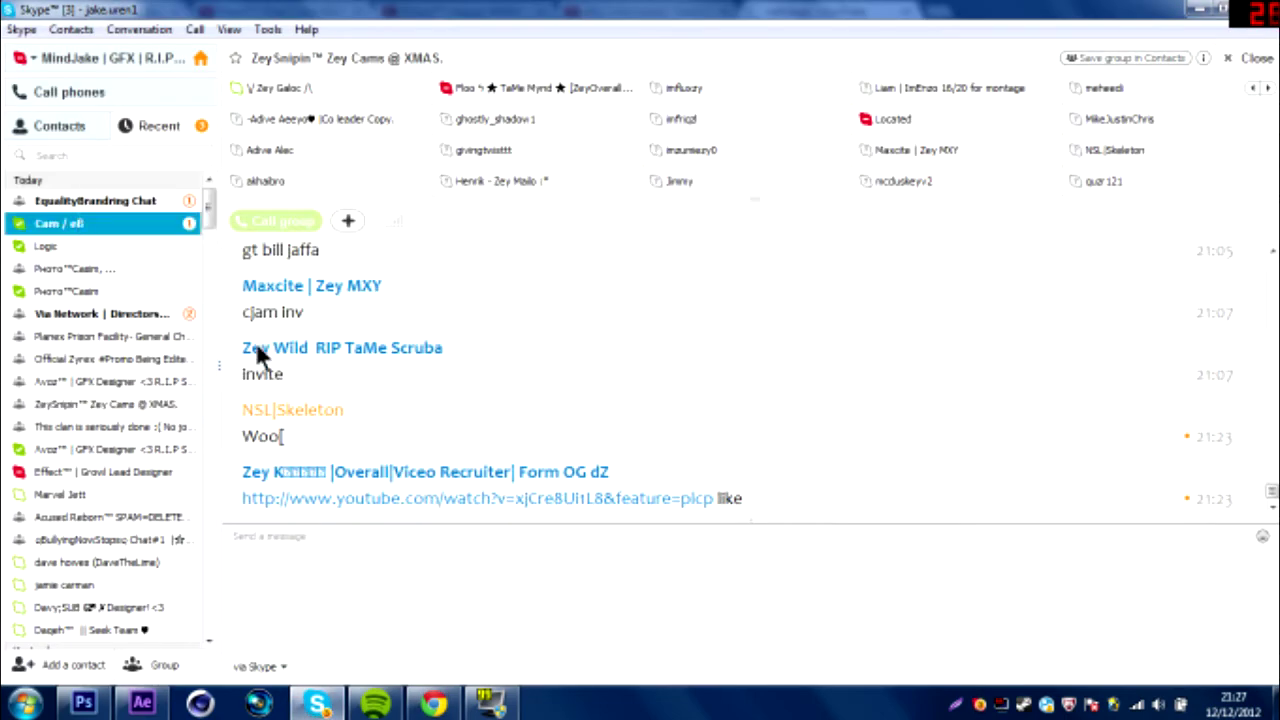
pyautogui.click(130, 205)
pyautogui.click(433, 704)
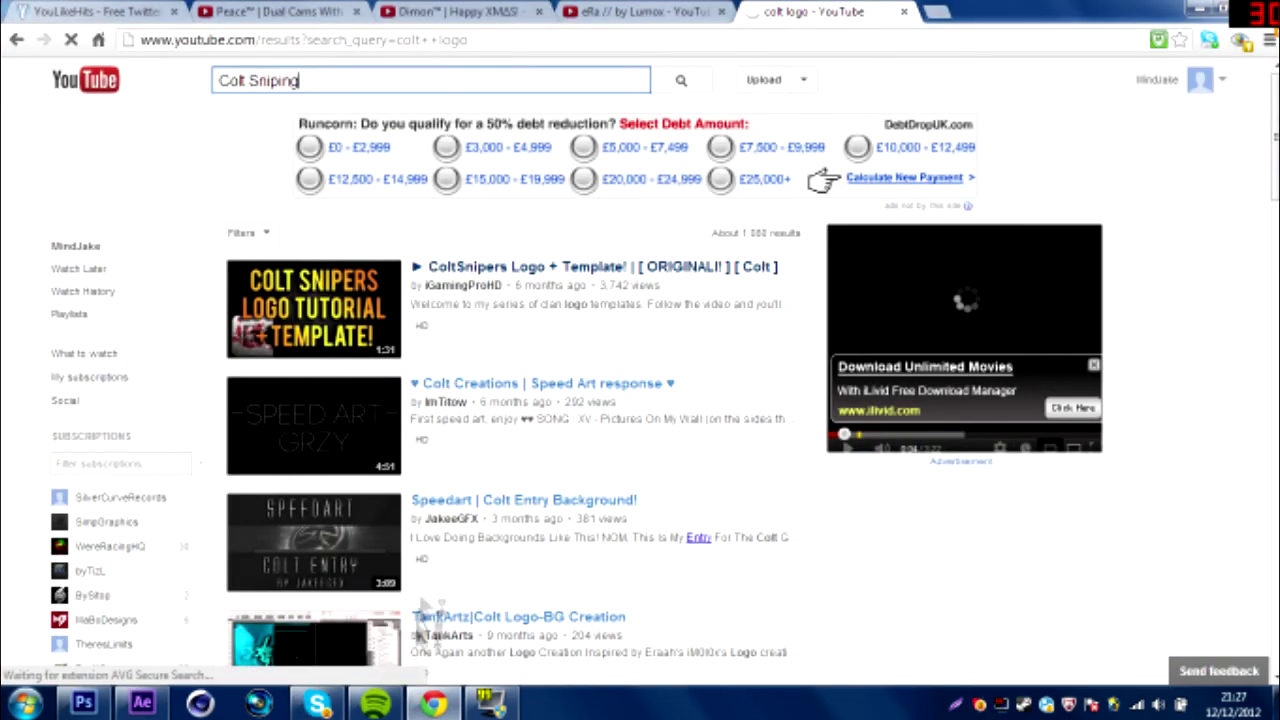
pyautogui.hotkey('alt', 'Tab')
pyautogui.press('Return')
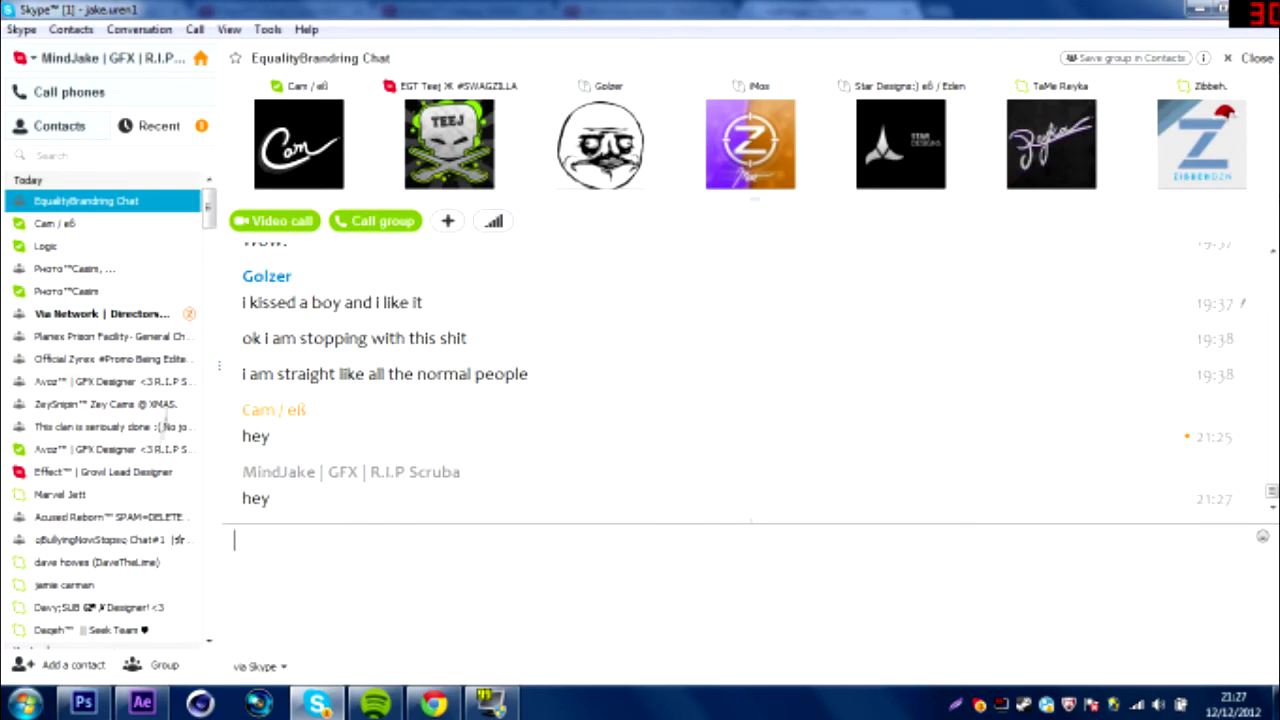
# Return to Chrome, keep waiting for the unresponsive YouTube page, and open the ColtSnipers channel from the search results
pyautogui.hotkey('alt', 'Tab')
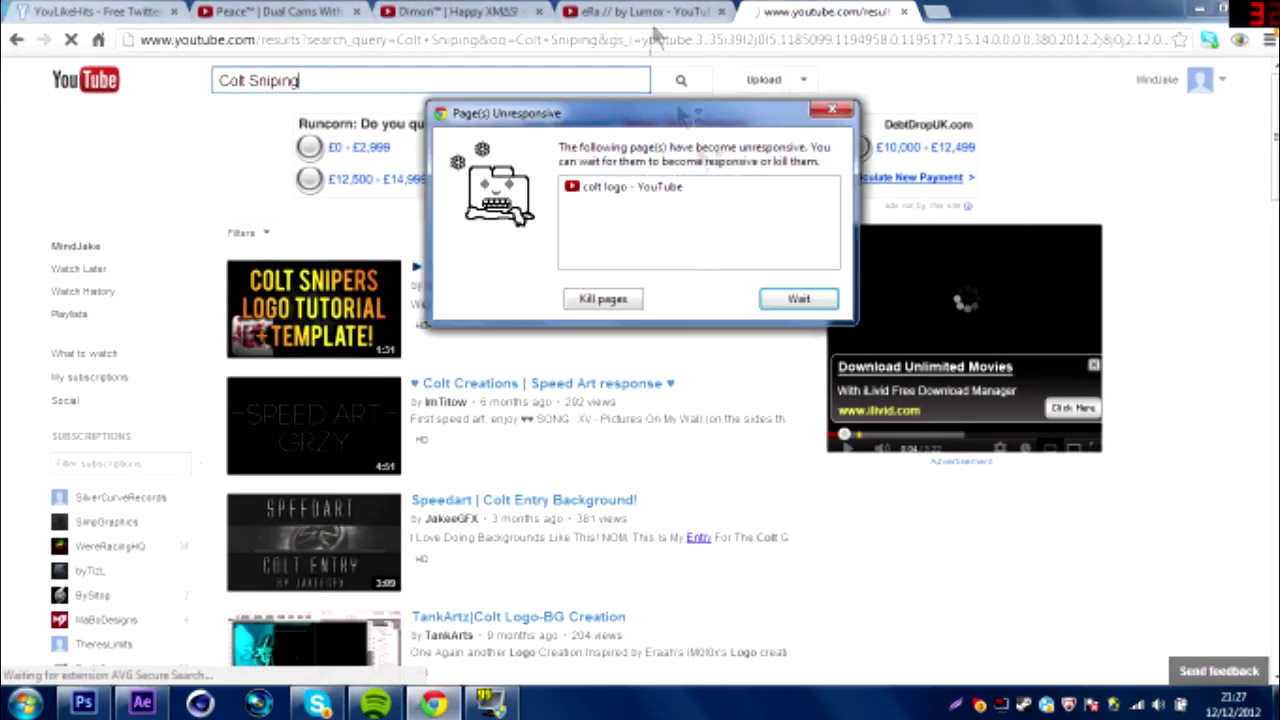
pyautogui.click(803, 303)
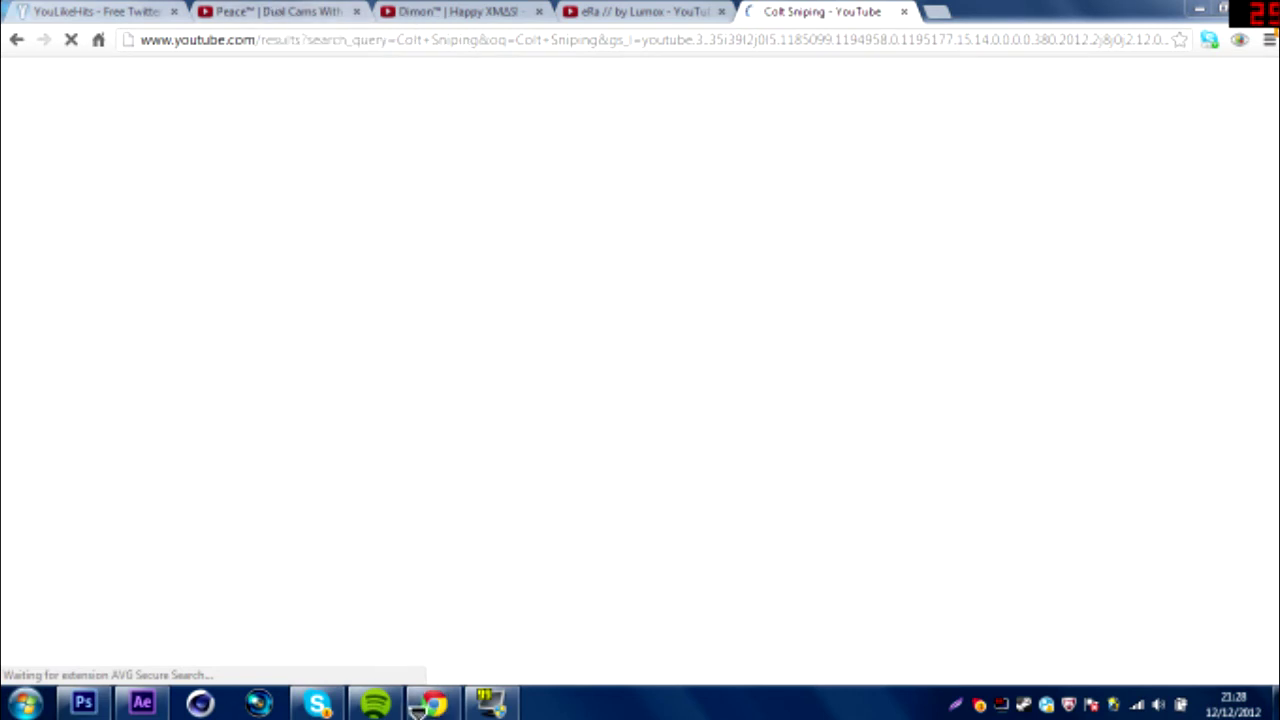
pyautogui.rightClick(14, 697)
pyautogui.click(148, 249)
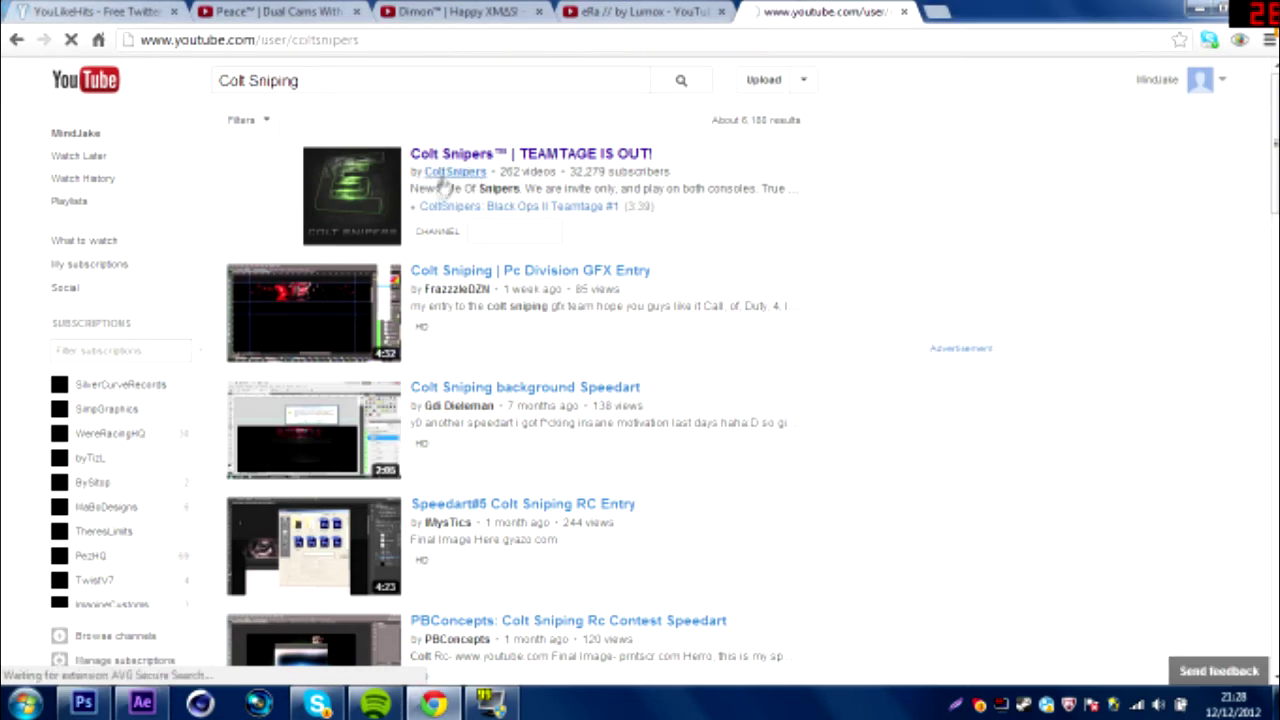
# Switch to Photoshop, add a "Roster" text layer beneath the ColtSniping text, and lower its opacity to 52%
pyautogui.click(317, 703)
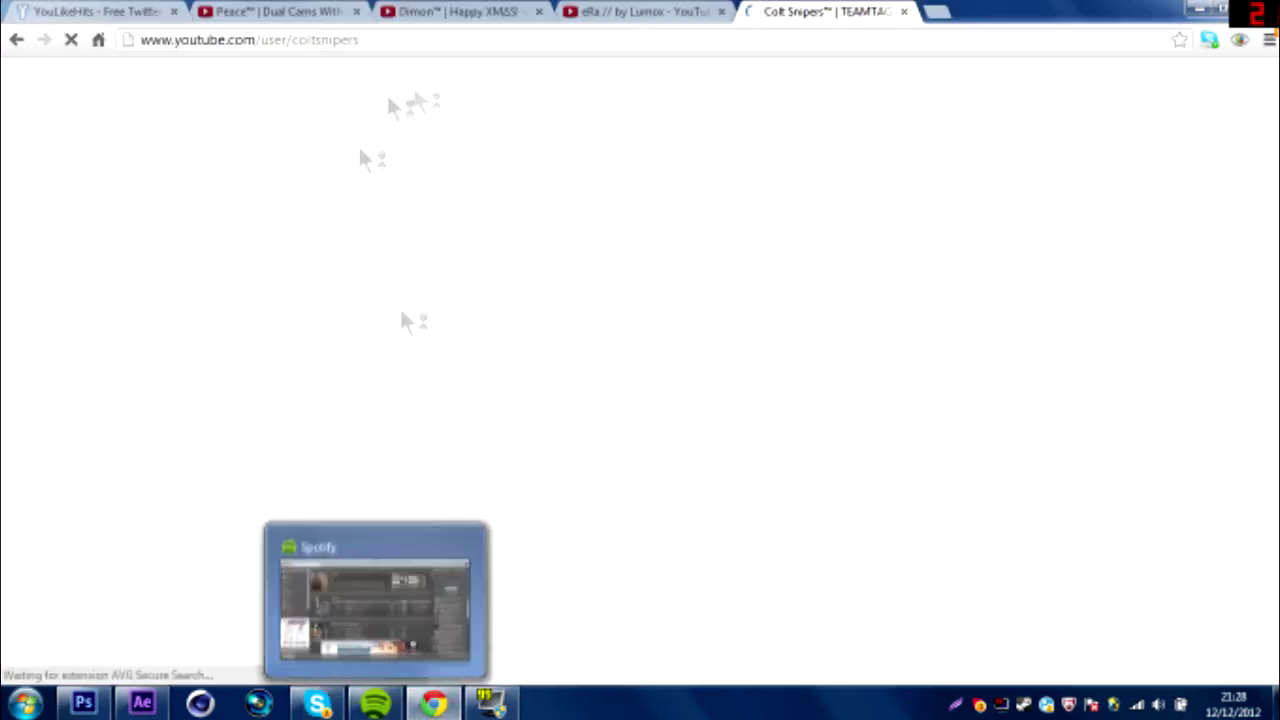
pyautogui.click(83, 703)
pyautogui.click(601, 145)
pyautogui.write('Roster')
pyautogui.click(18, 100)
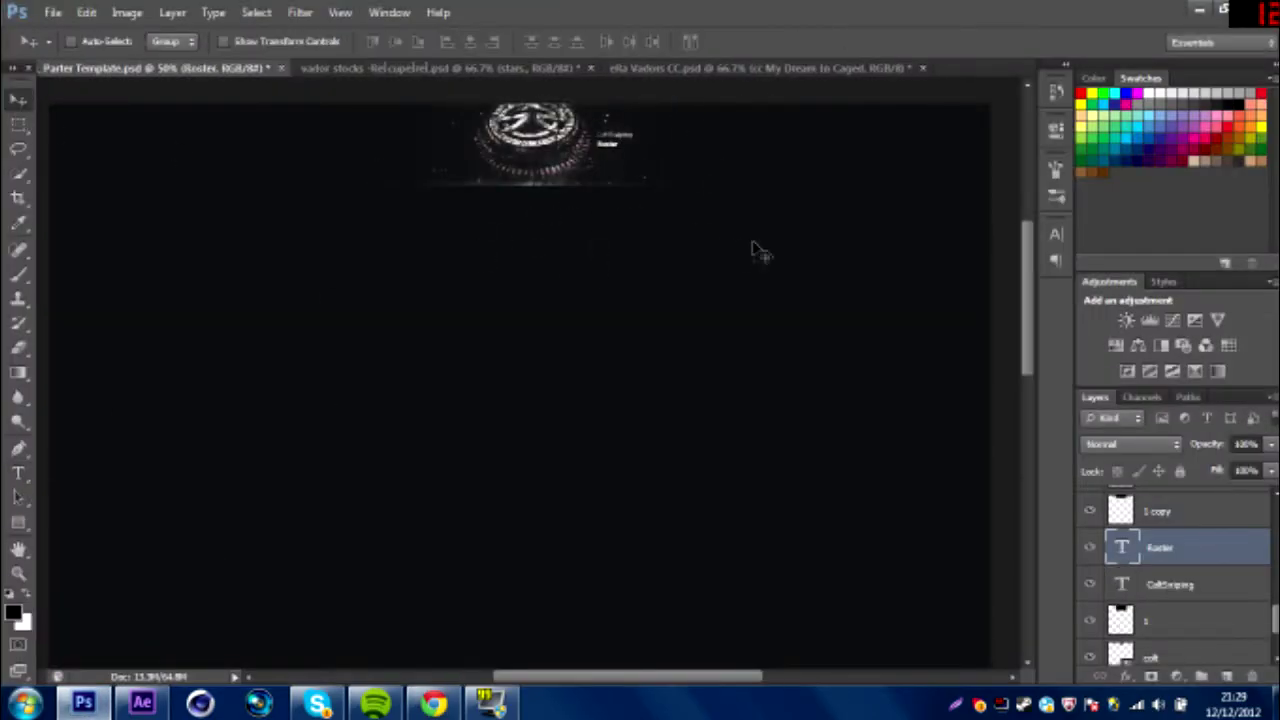
pyautogui.click(1270, 444)
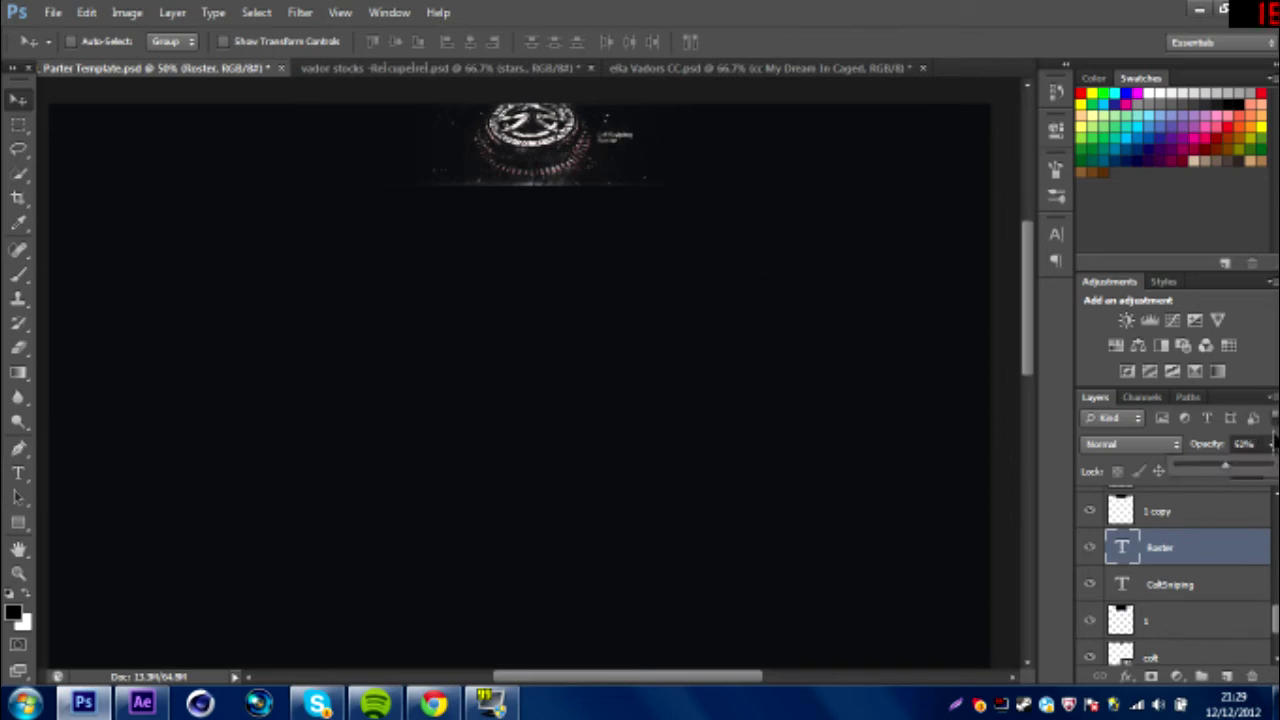
# Check the header link names on the ColtSnipers channel in Chrome and return to Photoshop with the Type tool ready
pyautogui.click(432, 705)
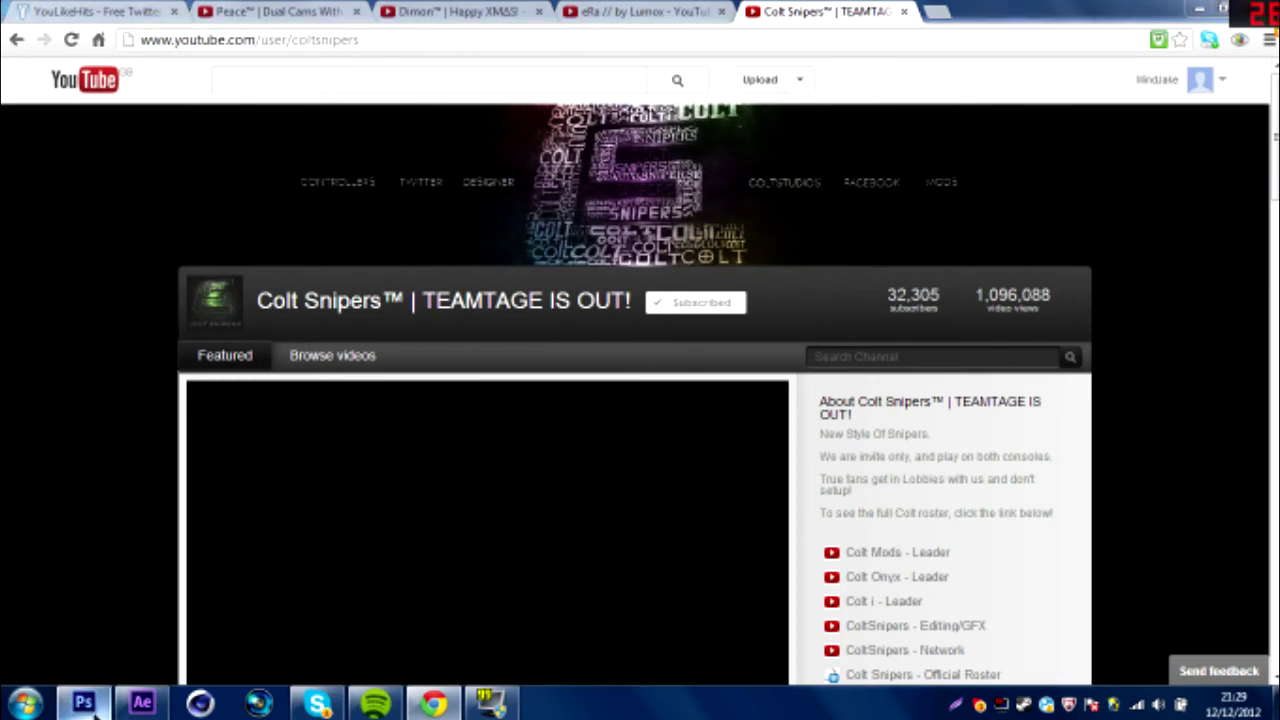
pyautogui.hotkey('alt', 'Tab')
pyautogui.press('t')
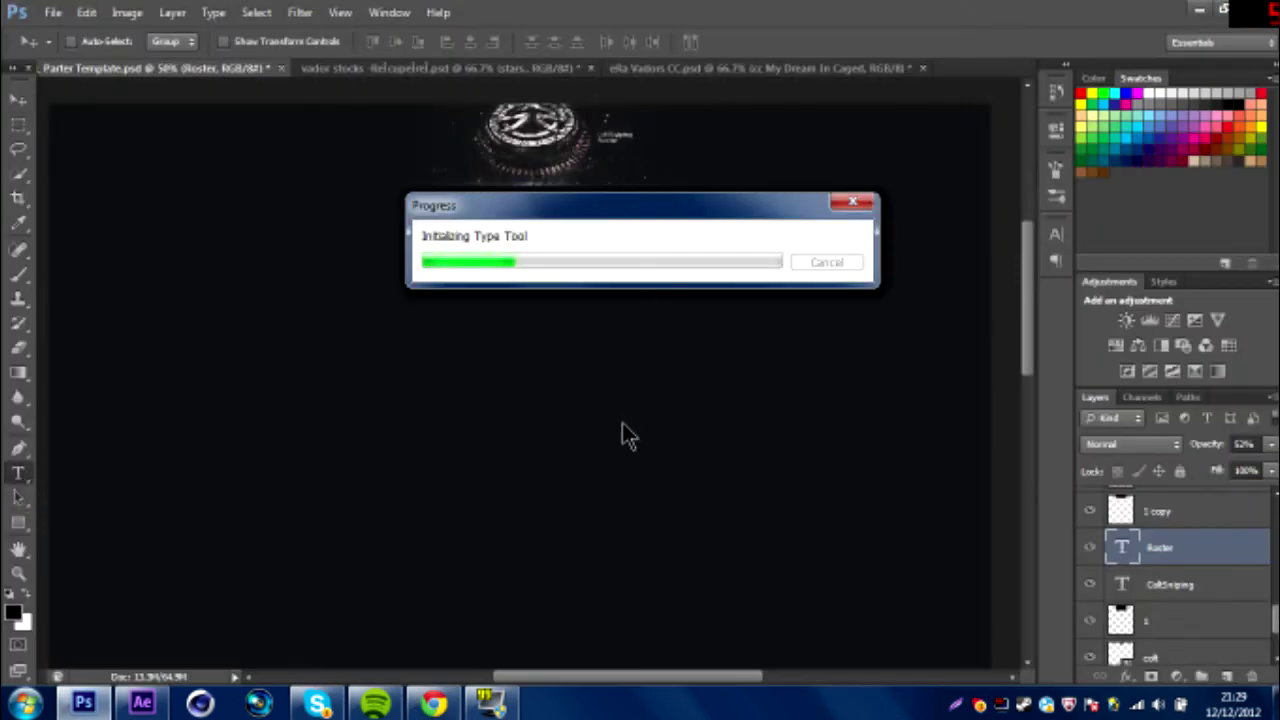
pyautogui.moveTo(437, 625)
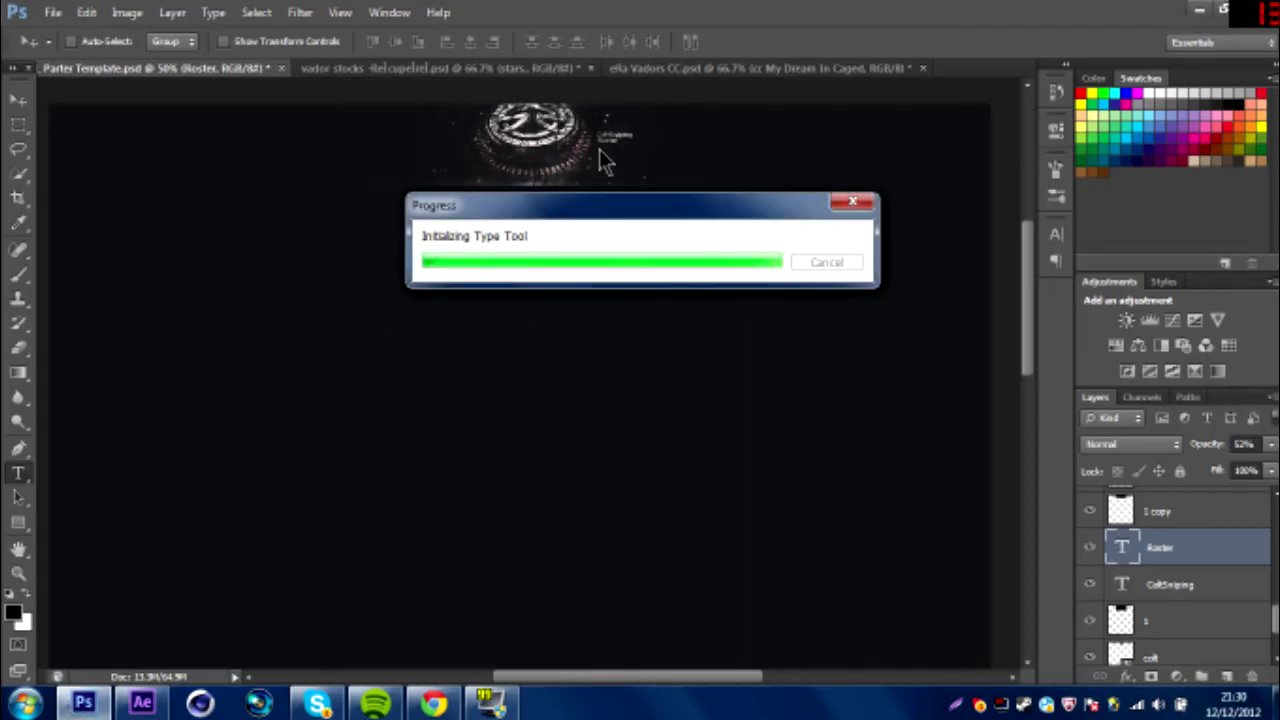
pyautogui.click(330, 706)
pyautogui.click(330, 706)
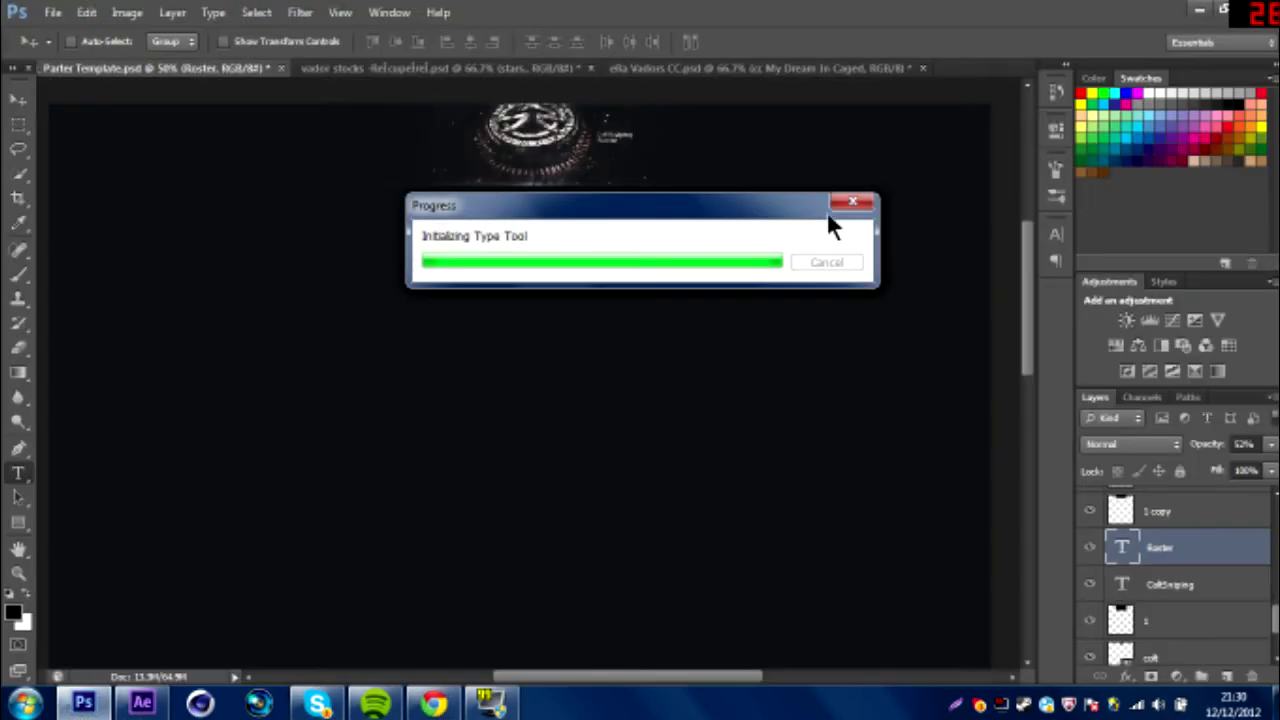
pyautogui.moveTo(827, 216); pyautogui.dragTo(766, 222)
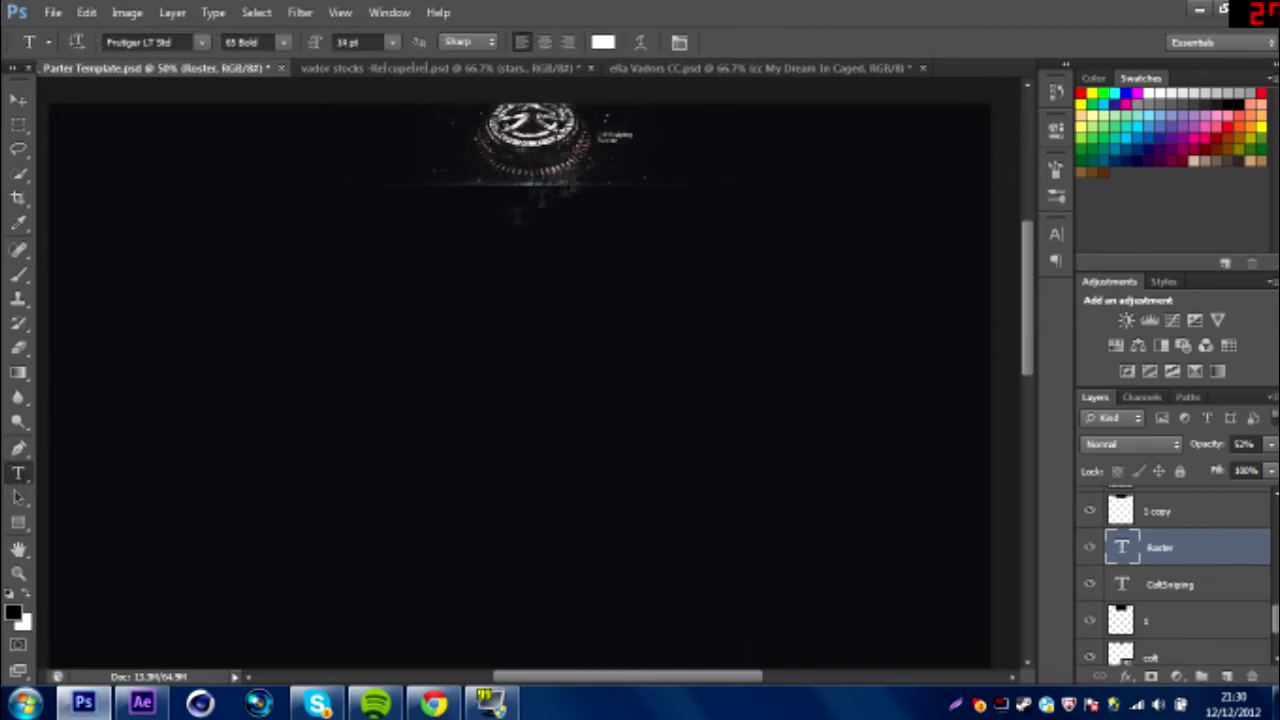
# Add a "Mods" text layer beneath Roster and lower its opacity to 49%
pyautogui.click(645, 218)
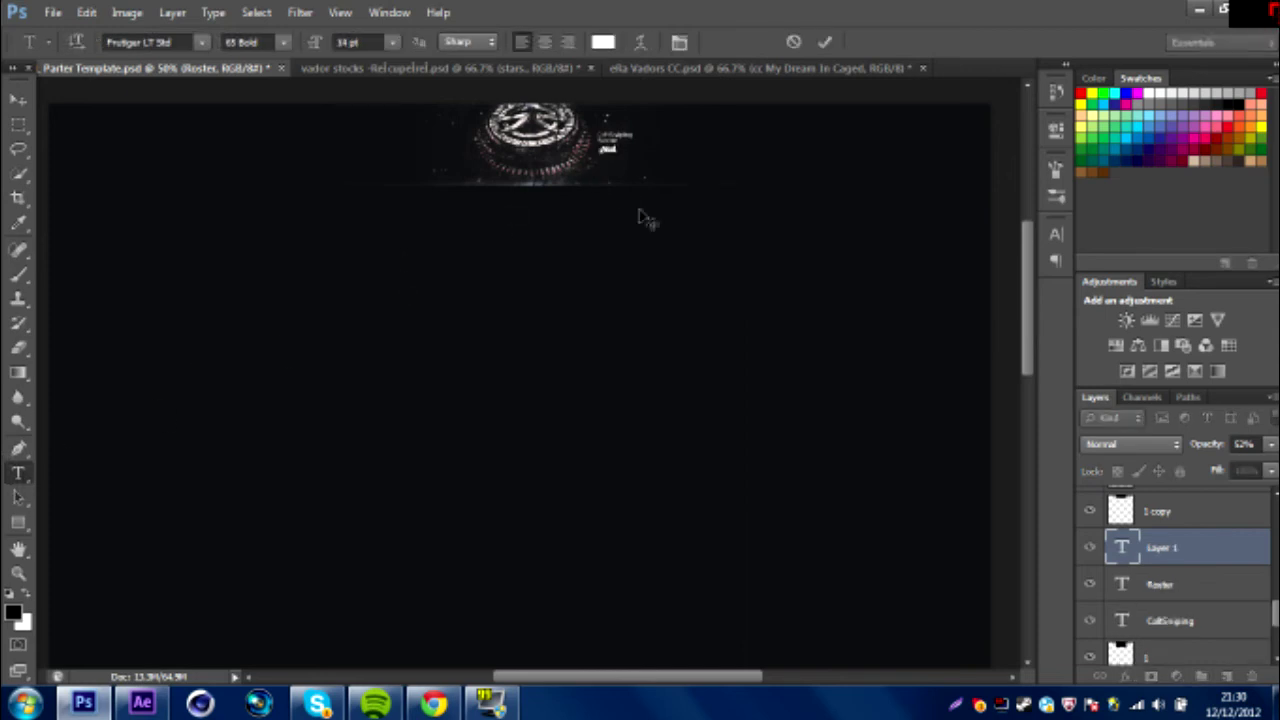
pyautogui.click(18, 100)
pyautogui.moveTo(1271, 443); pyautogui.dragTo(1221, 467)
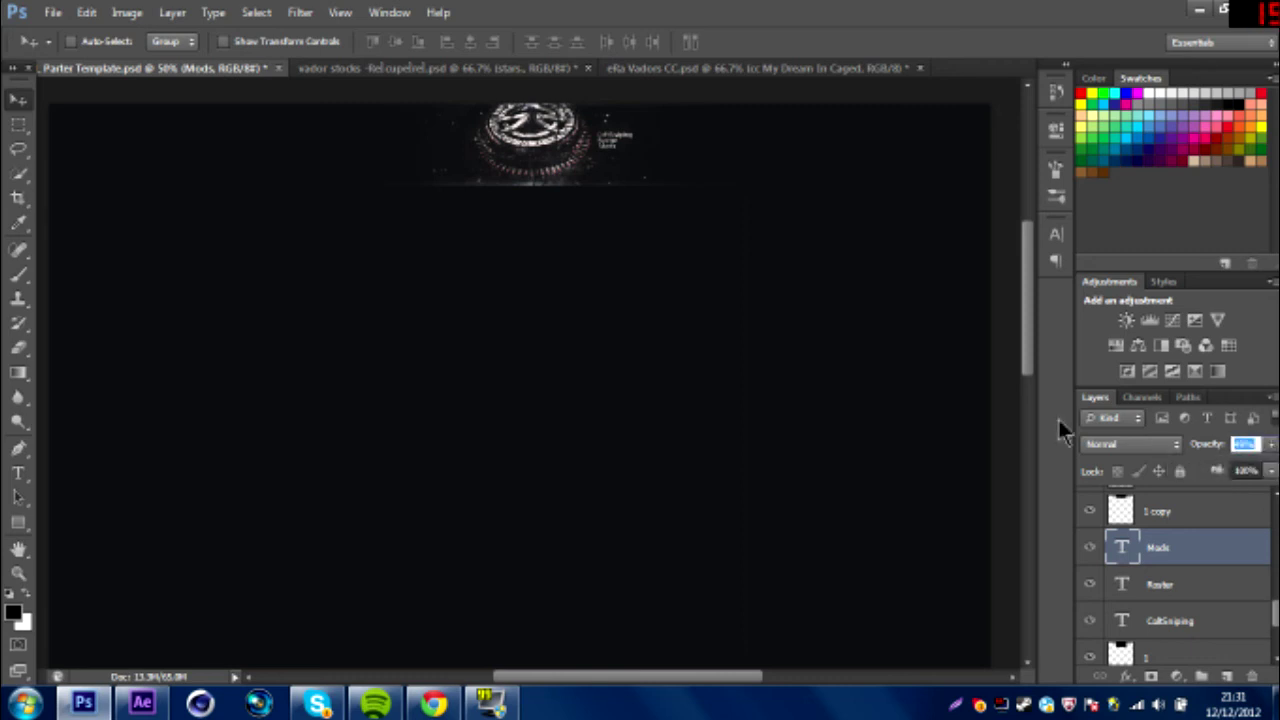
pyautogui.doubleClick(1170, 562)
pyautogui.press('Escape')
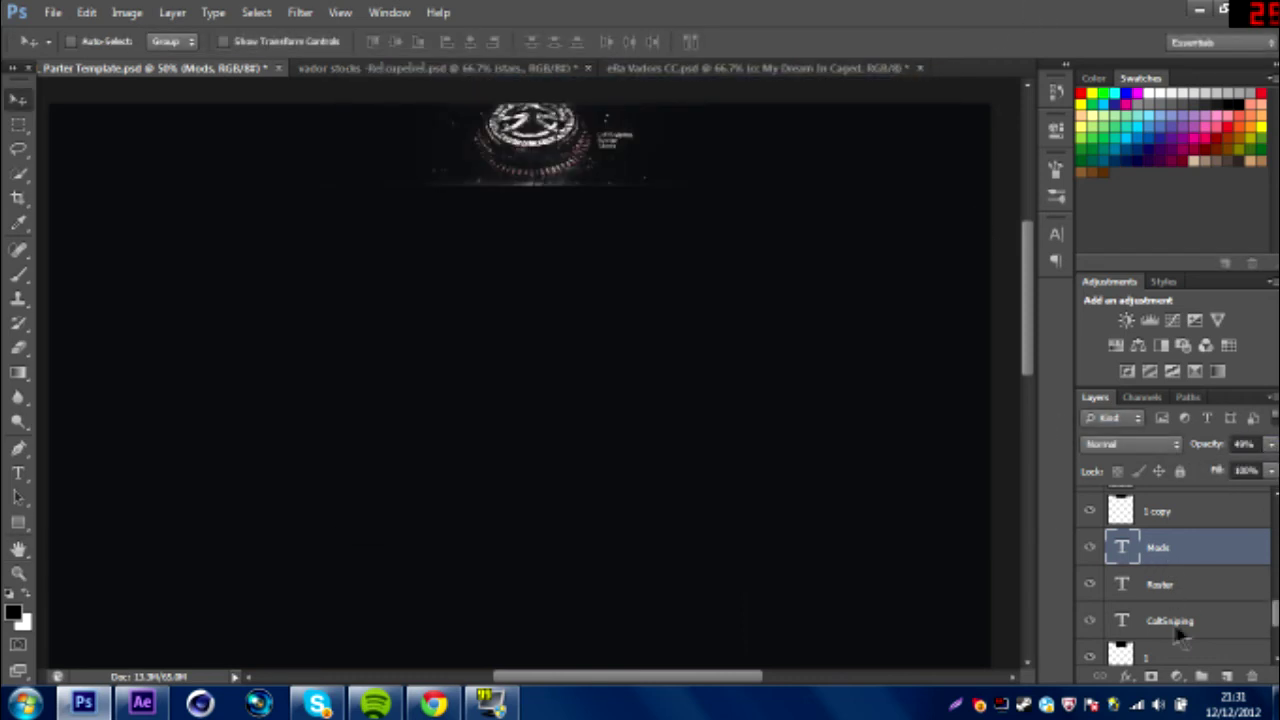
# Recheck the channel's header links in Chrome, then add a "Controllers" text layer beside the logo, opposite ColtSniping, with reduced opacity
pyautogui.click(430, 701)
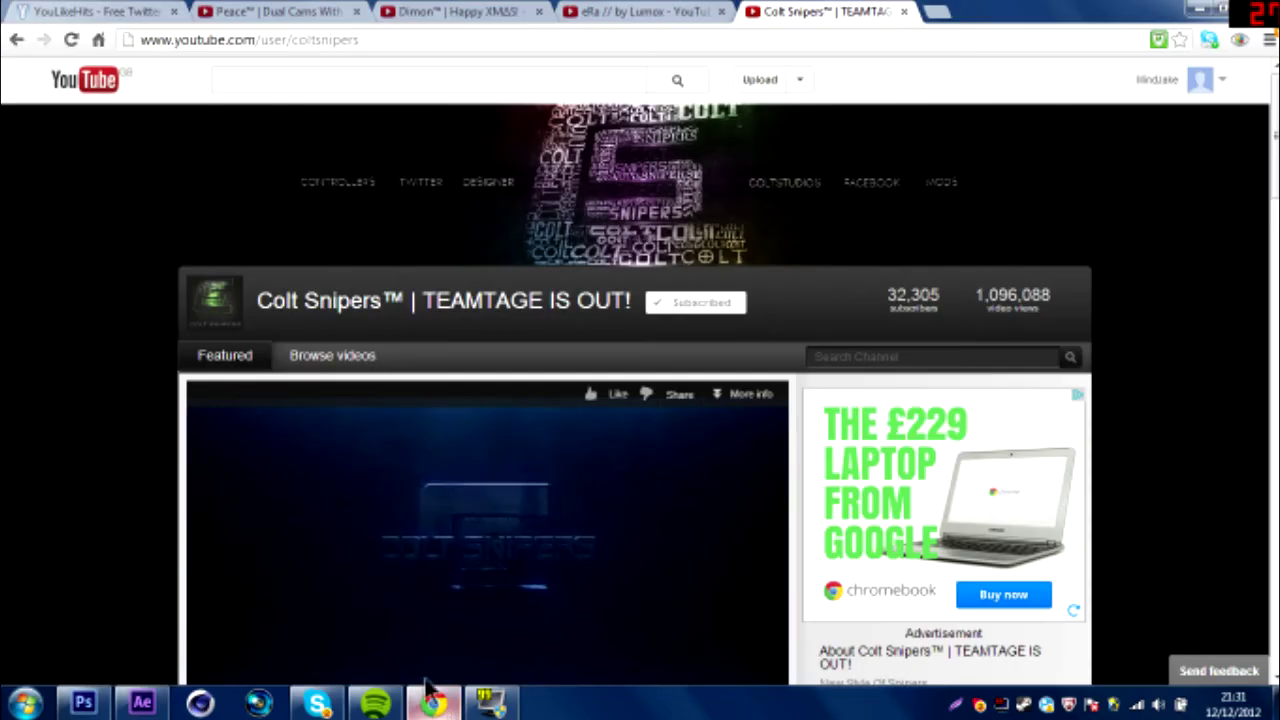
pyautogui.click(430, 703)
pyautogui.click(18, 472)
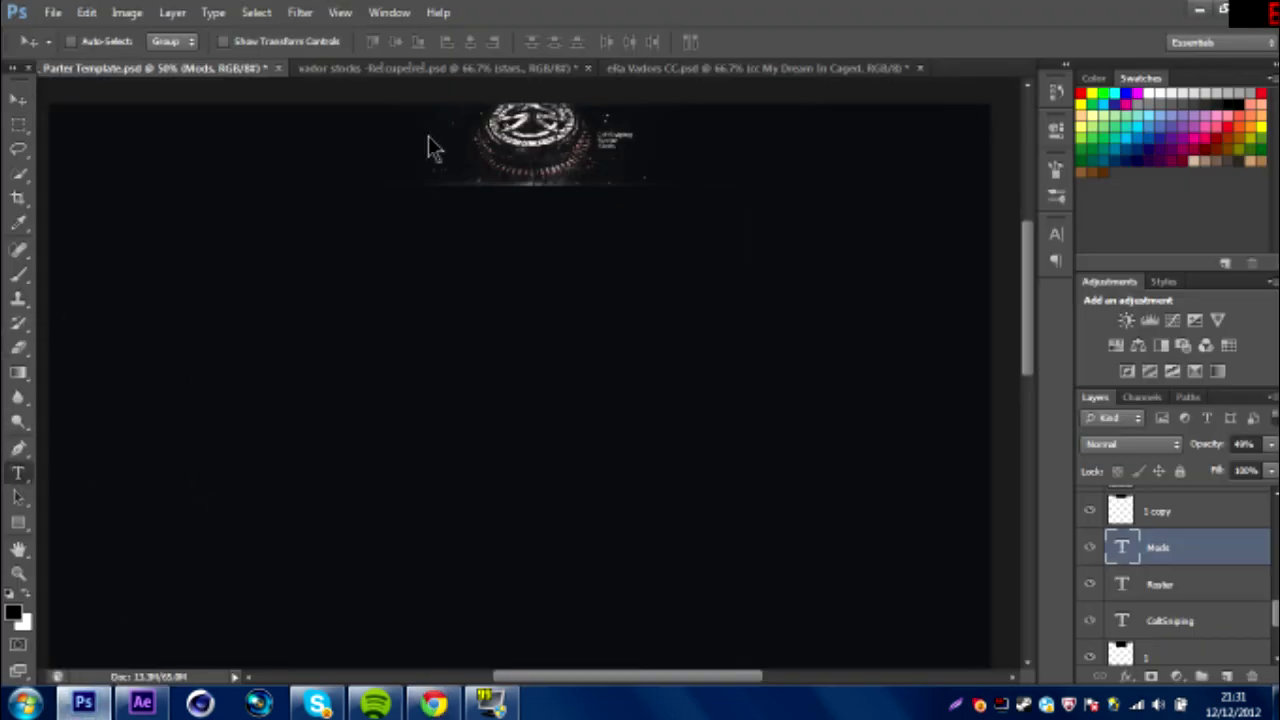
pyautogui.press('t')
pyautogui.click(428, 136)
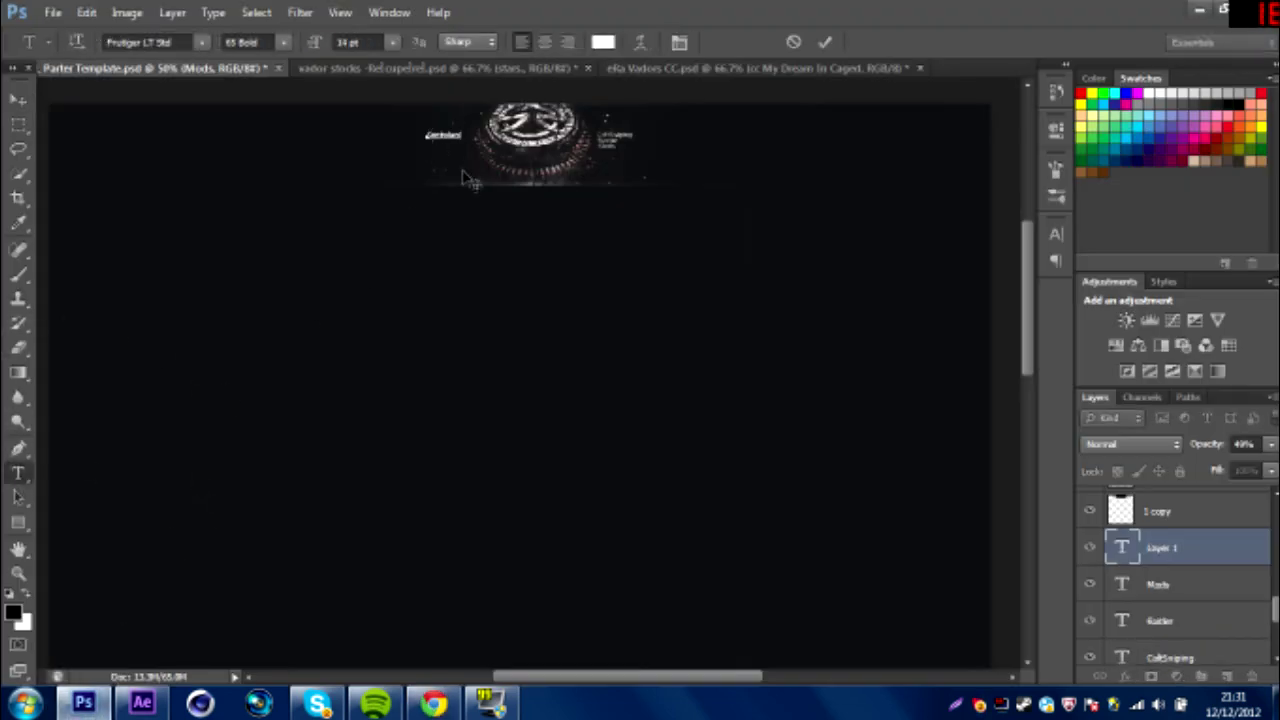
pyautogui.click(18, 99)
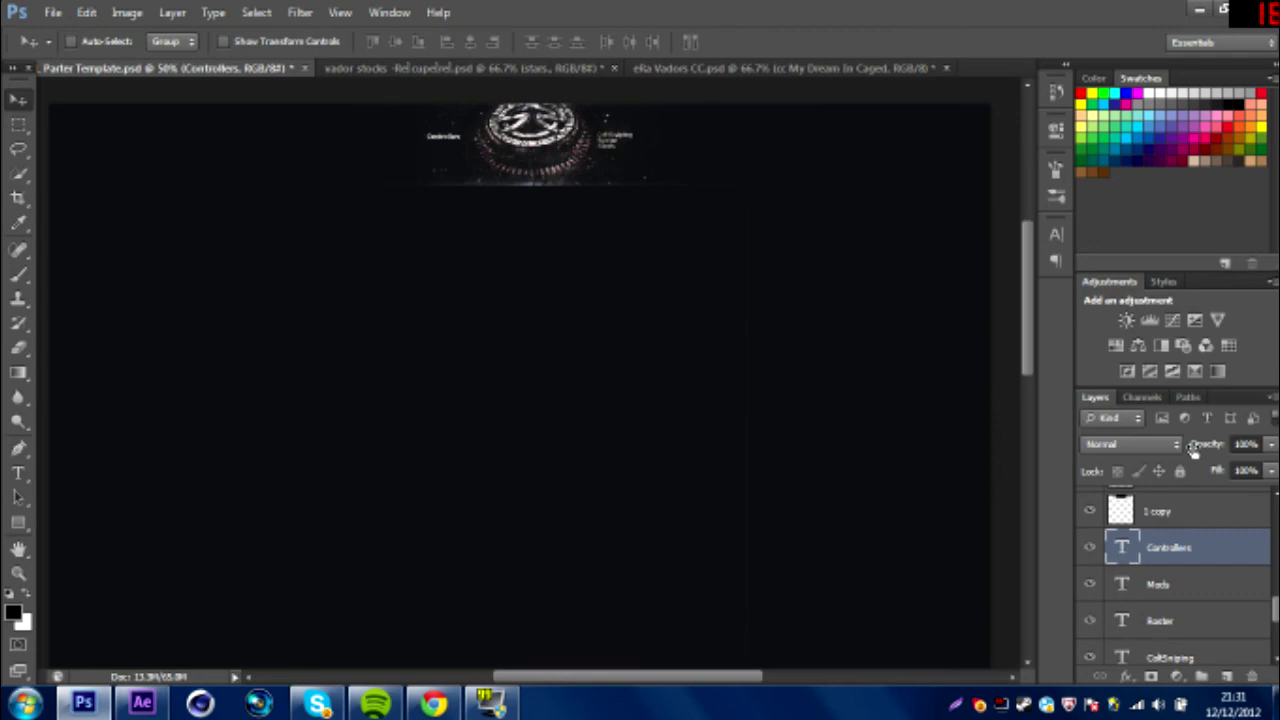
pyautogui.click(1271, 445)
pyautogui.click(1221, 463)
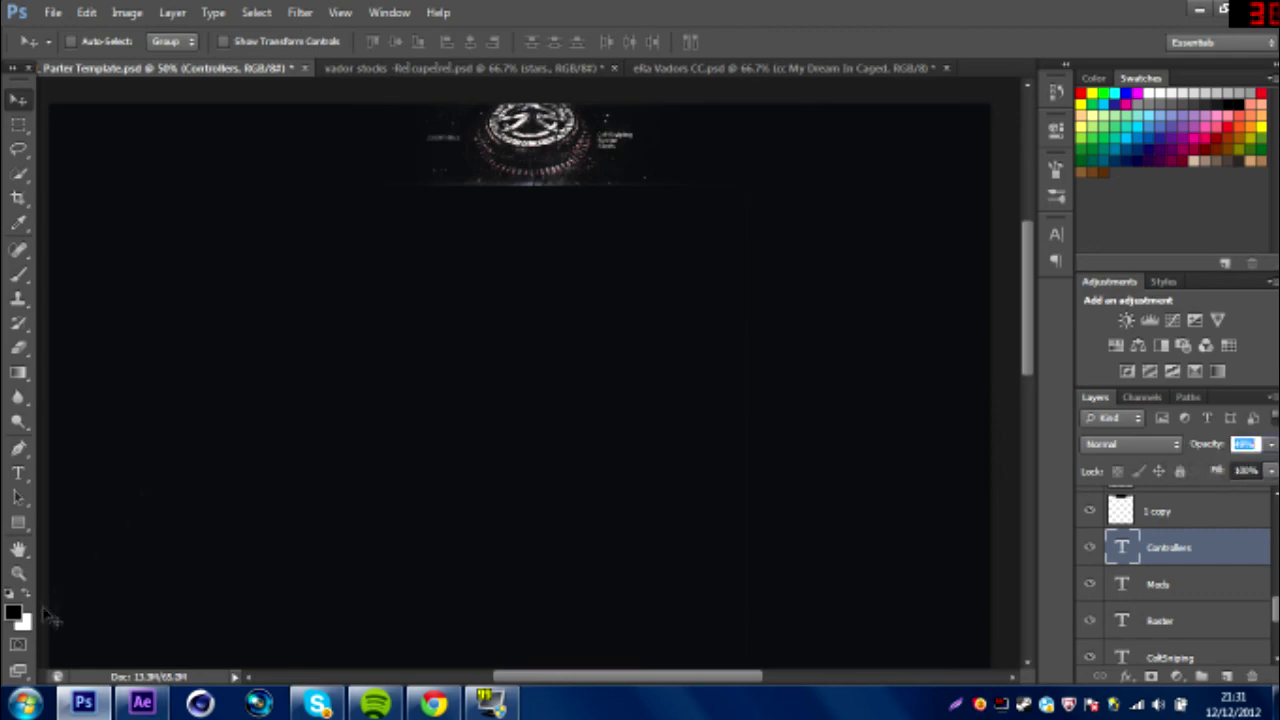
# Add a "Twitter" text layer beneath Controllers and set its opacity to 49%
pyautogui.click(18, 473)
pyautogui.click(446, 150)
pyautogui.write('Twitter')
pyautogui.click(18, 100)
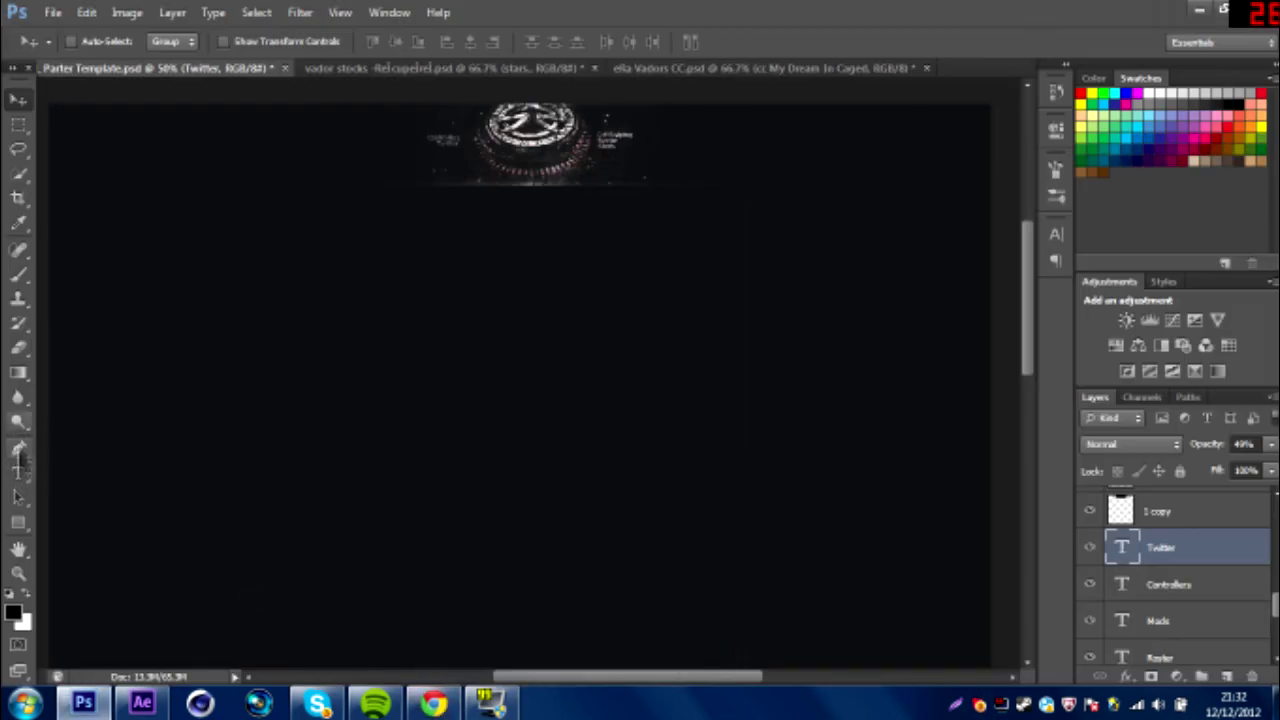
# Add a "Designer" text layer beneath Twitter and lower its opacity to 49%
pyautogui.press('t')
pyautogui.click(437, 151)
pyautogui.hotkey('ctrl', 'Return')
pyautogui.press('v')
pyautogui.moveTo(1271, 445); pyautogui.dragTo(1212, 466)
pyautogui.click(1272, 447)
pyautogui.click(1272, 447)
pyautogui.click(1226, 584)
pyautogui.click(1218, 556)
pyautogui.click(633, 215)
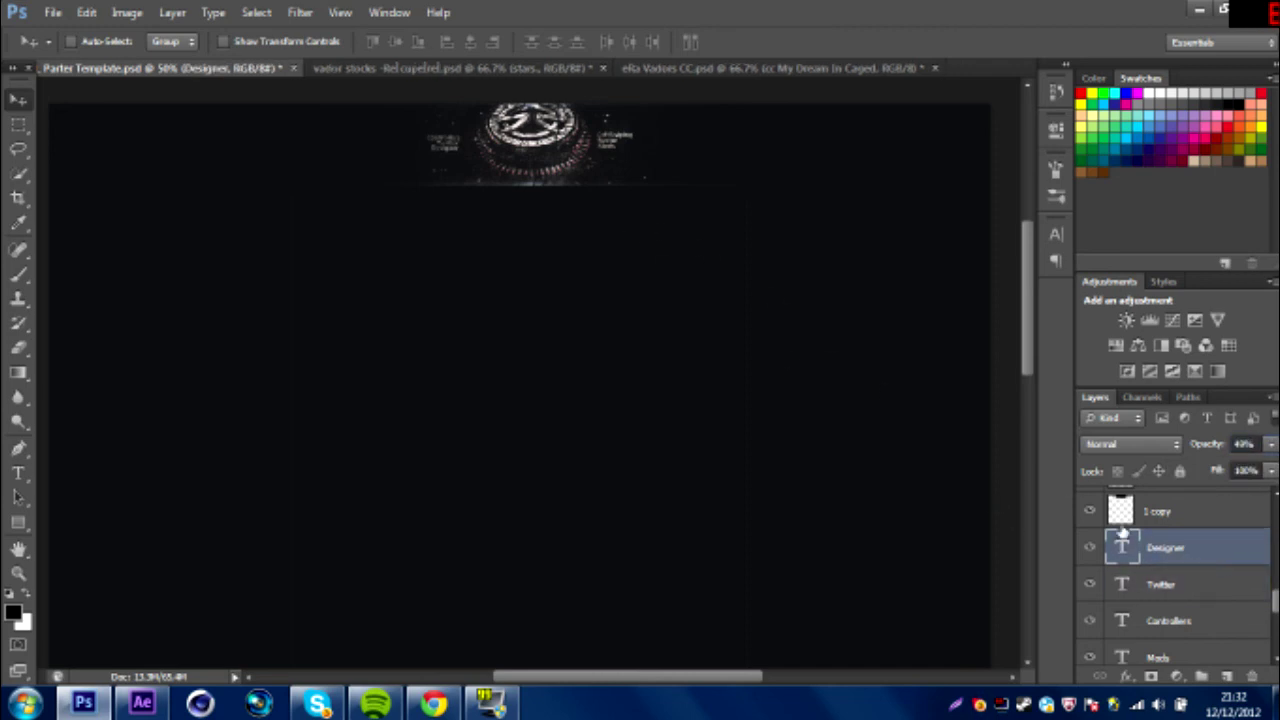
pyautogui.click(1203, 598)
pyautogui.click(1196, 550)
# Glance at the channel in Chrome, then add a "Designer" credit with the designer's handle near the banner's lower-left edge at 42% opacity
pyautogui.click(440, 700)
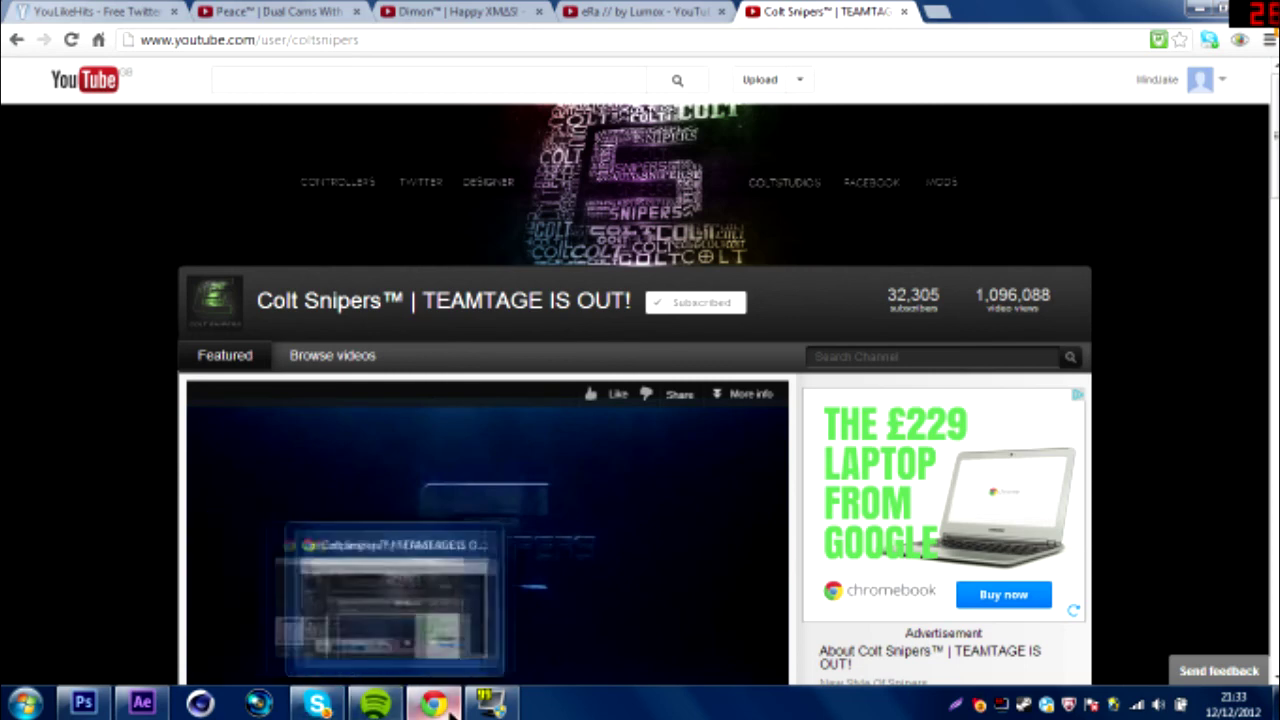
pyautogui.click(452, 705)
pyautogui.click(18, 473)
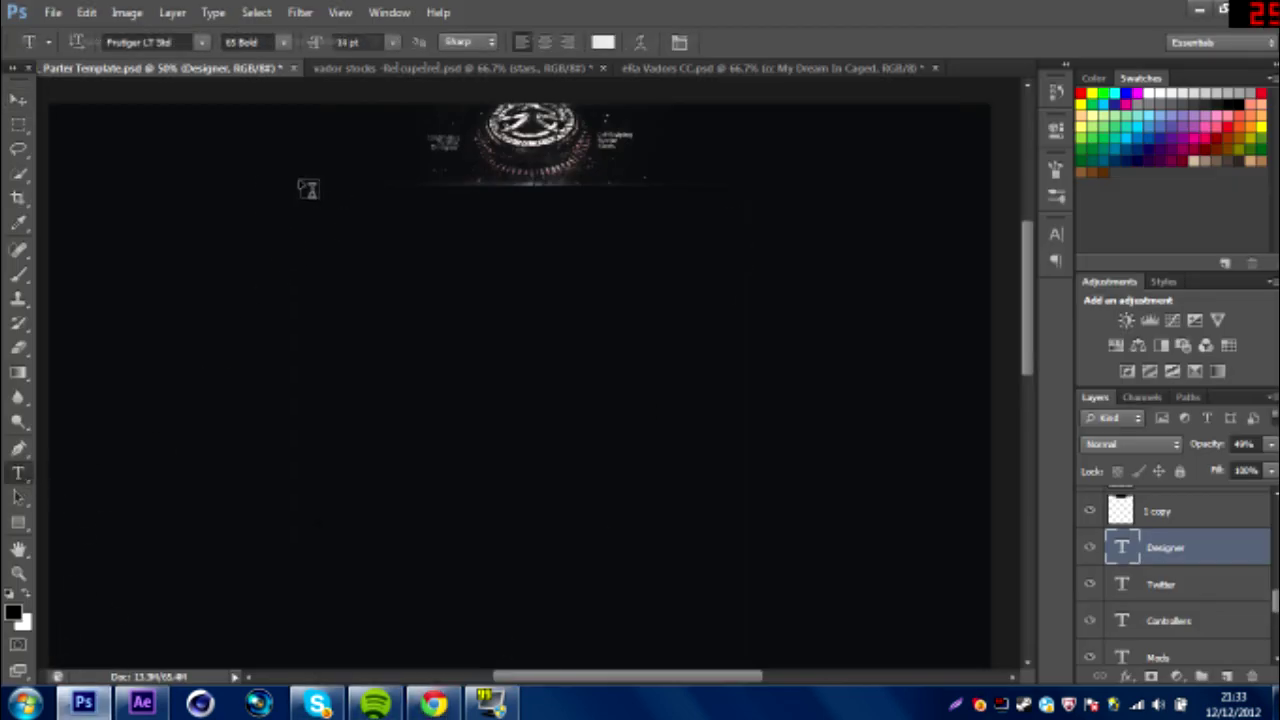
pyautogui.click(387, 213)
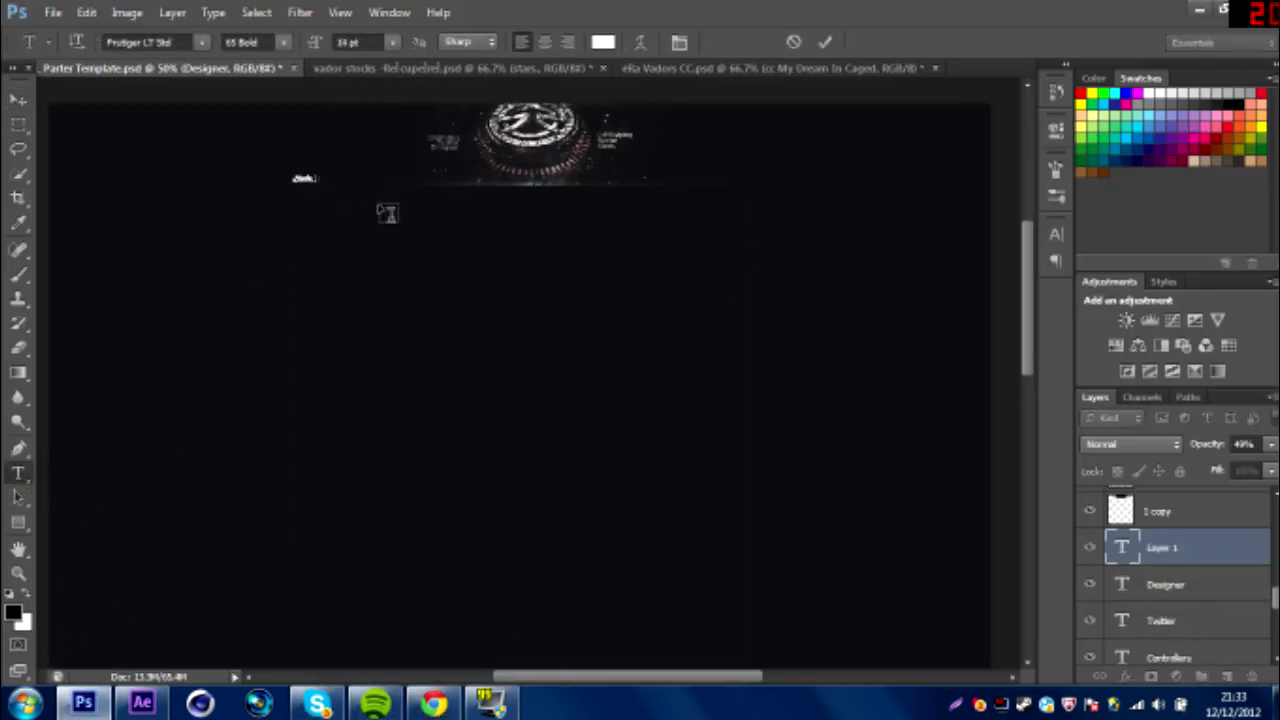
pyautogui.write('ke')
pyautogui.click(14, 100)
pyautogui.moveTo(1271, 444); pyautogui.dragTo(1214, 465)
pyautogui.click(376, 180)
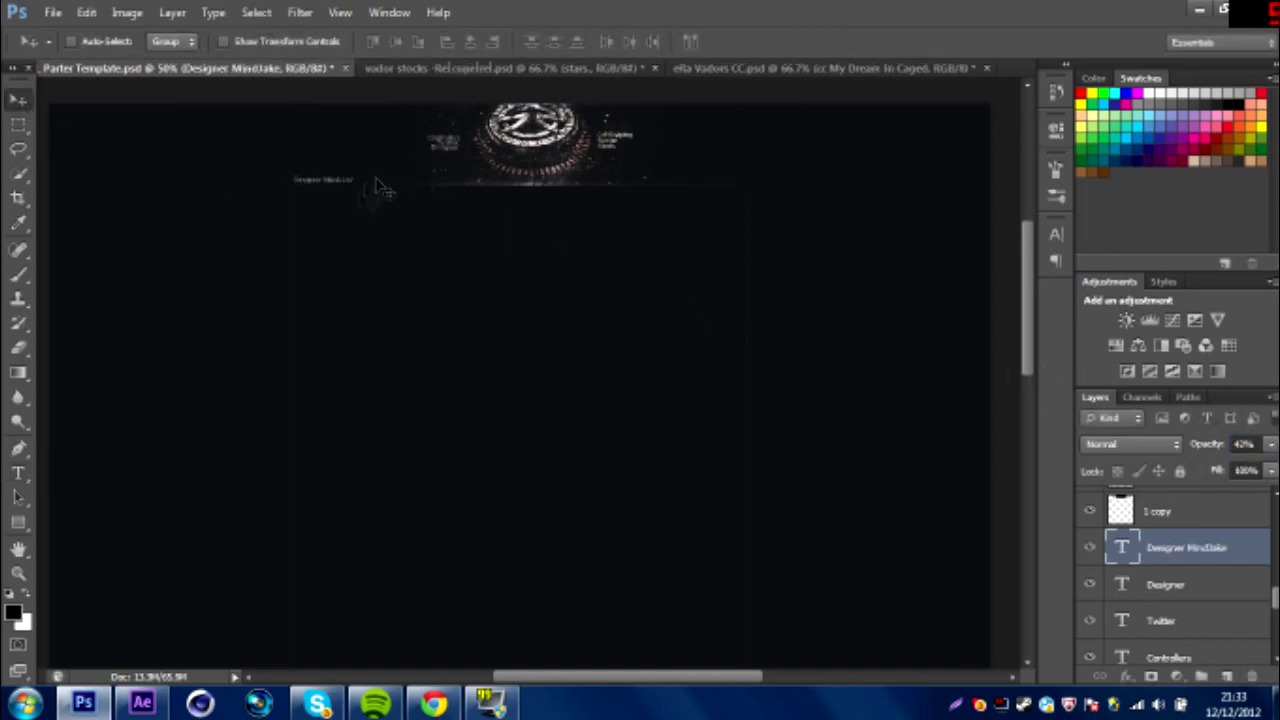